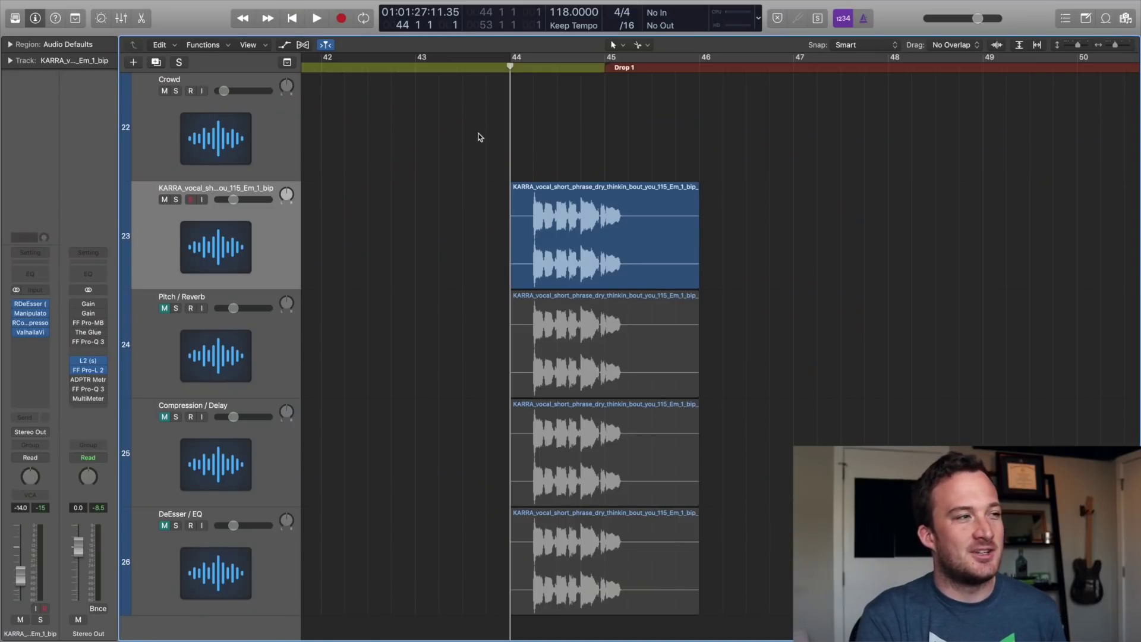
- Solo the original vocal track and play a short pass of it
key(s)
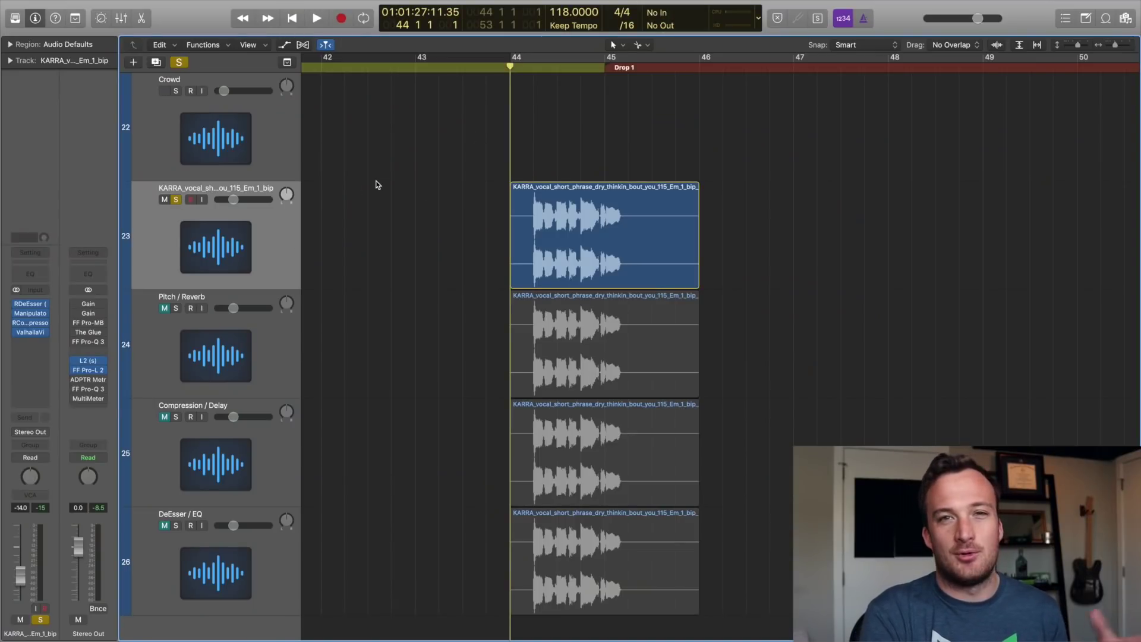
key(space)
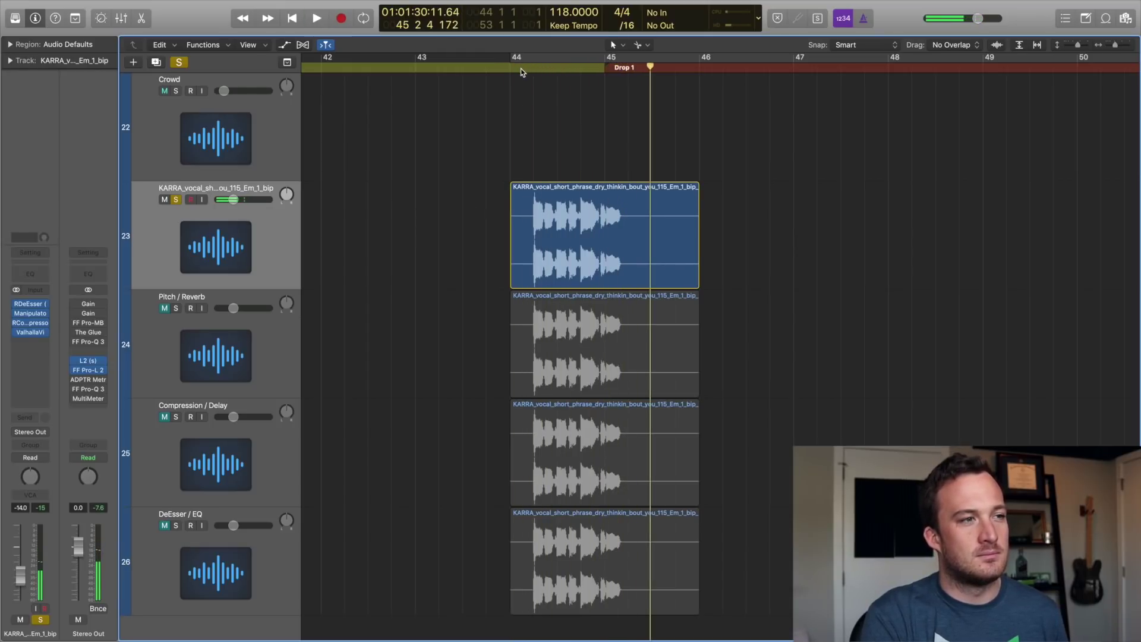
key(space)
- Open the vocal's DeEsser, Manipulator, RCompressor and ValhallaVintageVerb windows and spread them across the screen
click(31, 304)
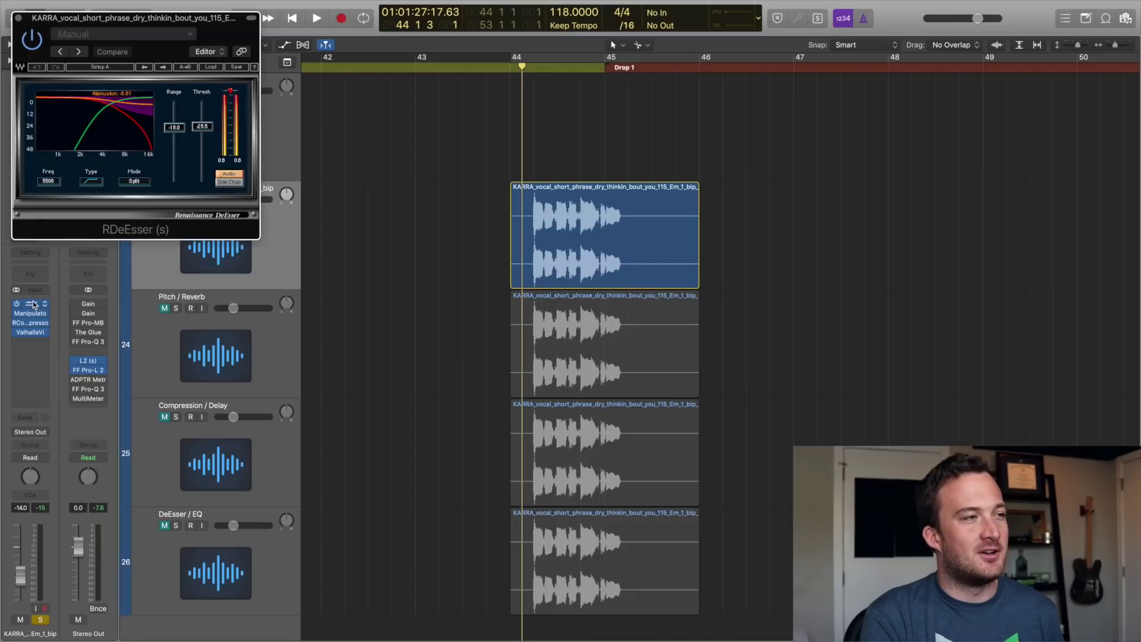
drag(165, 25, 947, 241)
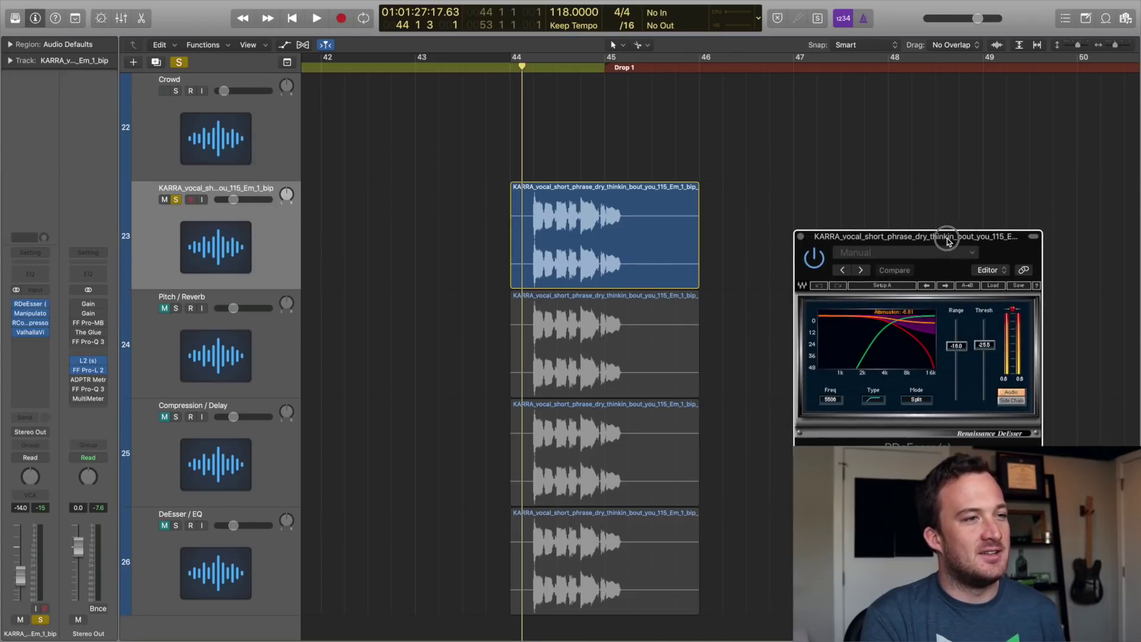
click(34, 317)
drag(293, 12, 873, 145)
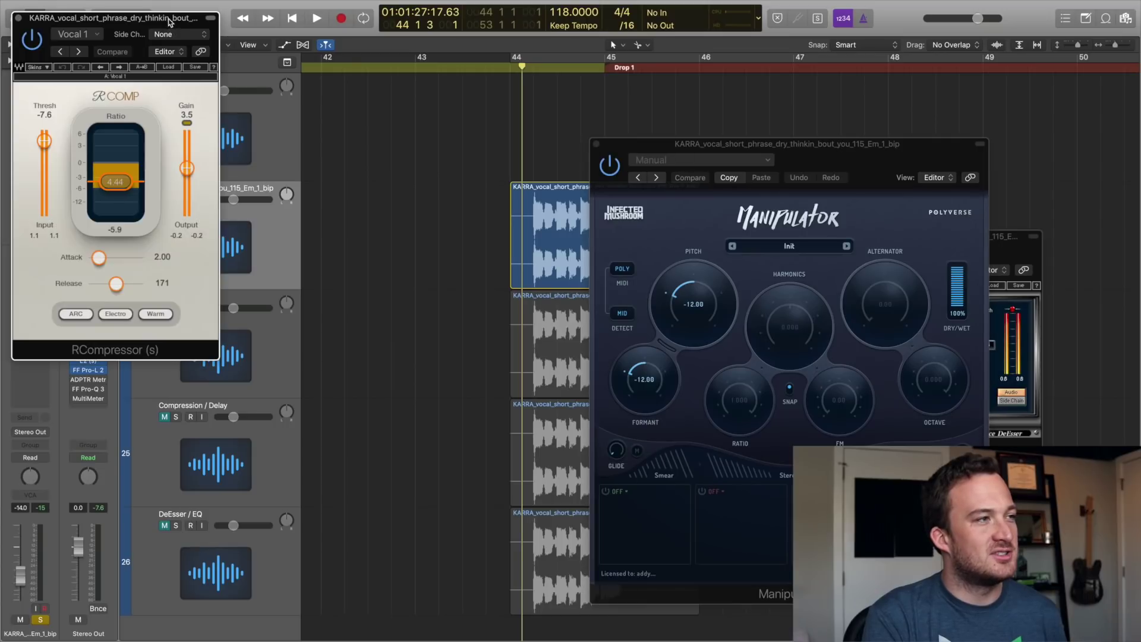
drag(171, 25, 712, 230)
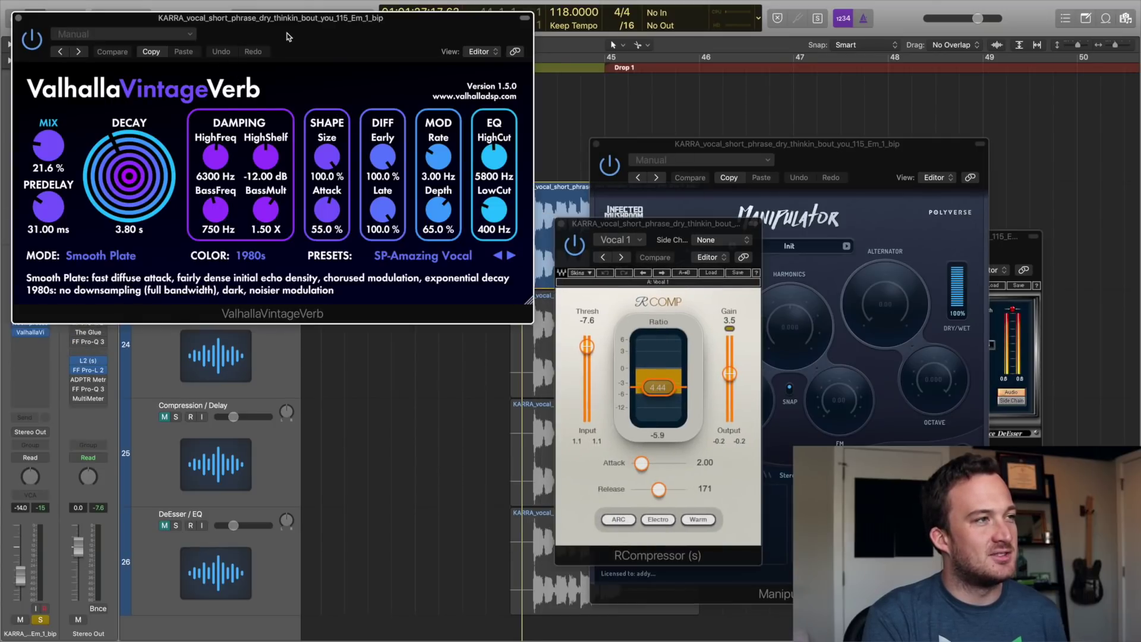
drag(290, 17, 564, 273)
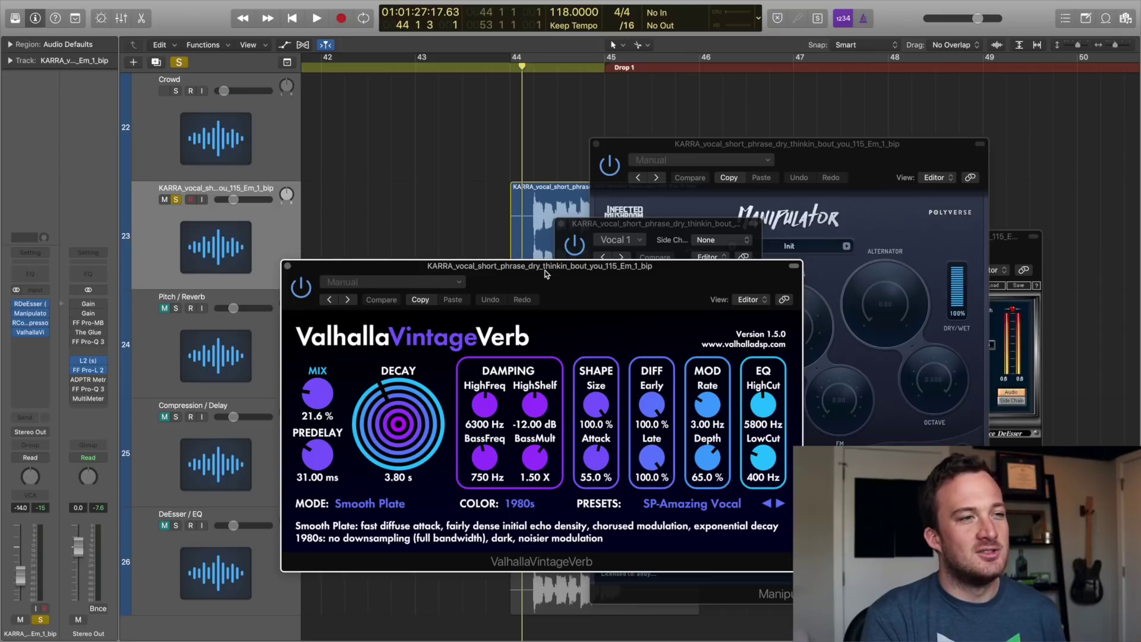
- Select the original vocal region and bring the DeEsser and Manipulator windows forward in turn
click(553, 189)
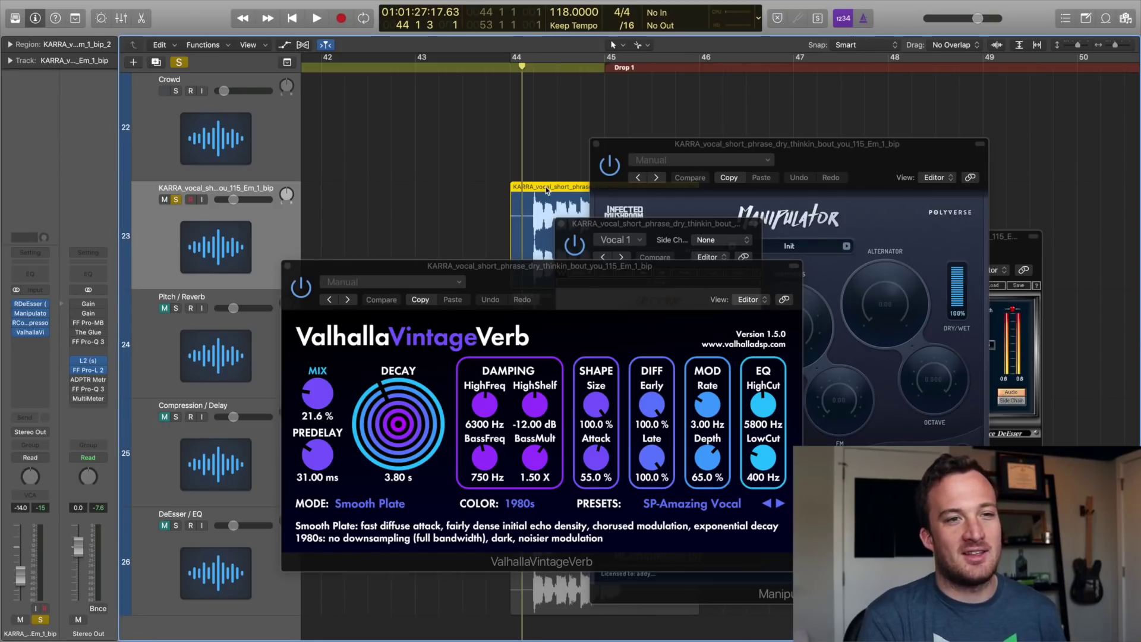
click(1022, 239)
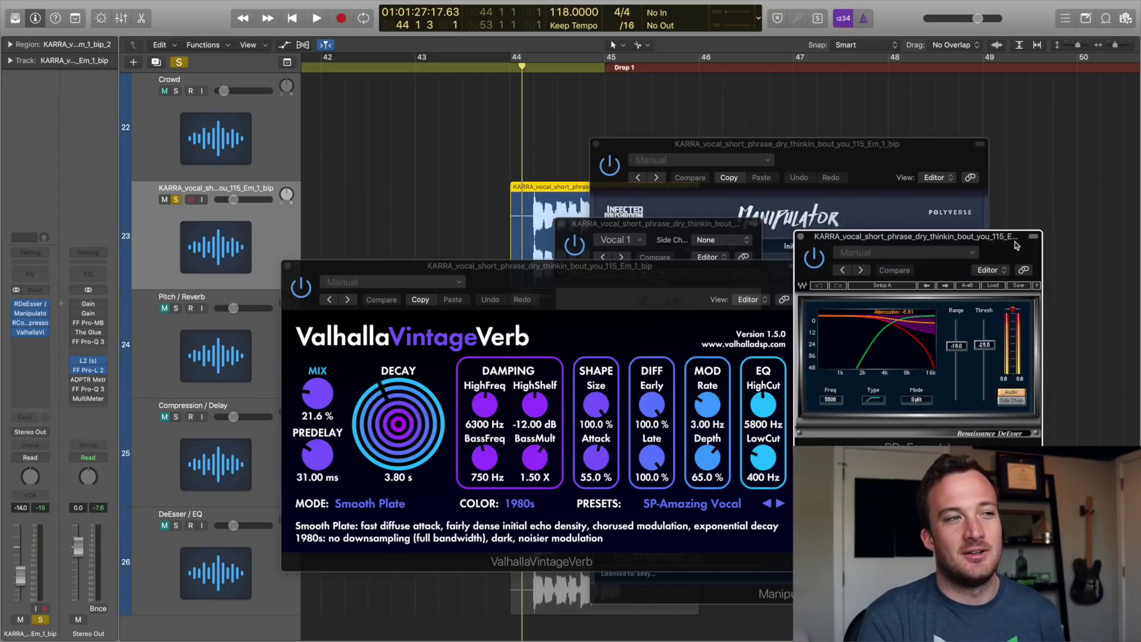
click(686, 146)
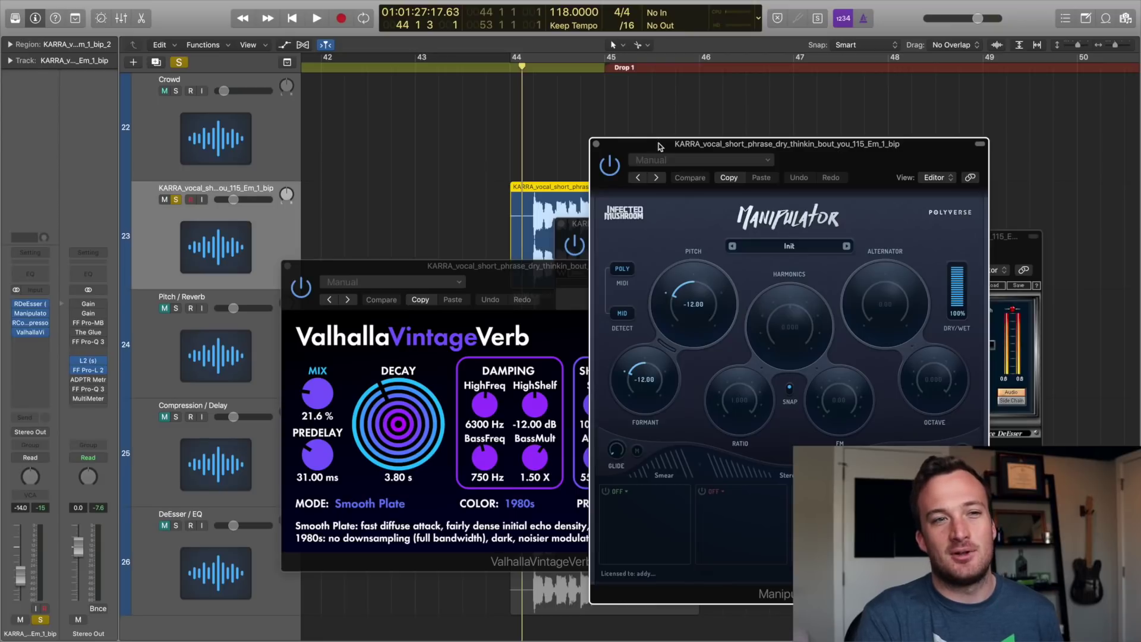
click(1003, 262)
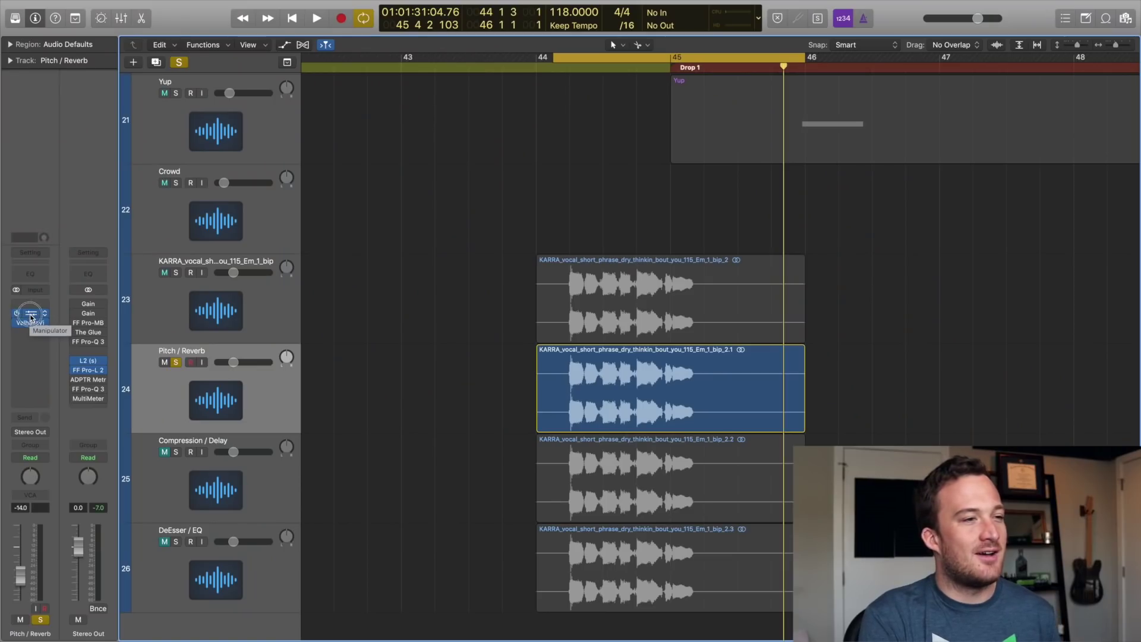
- Open Pitch / Reverb's Manipulator and ValhallaVintageVerb windows and place them side by side
click(30, 313)
drag(300, 35, 994, 158)
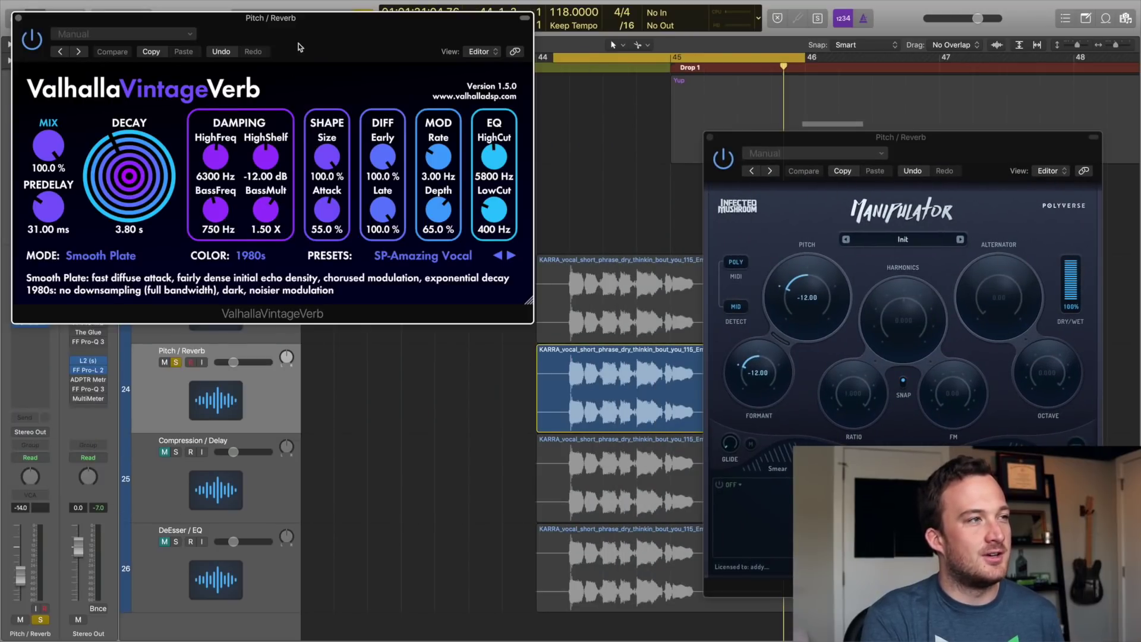
drag(301, 48, 696, 296)
- Audition the part, then move ValhallaVintageVerb's slot above Manipulator
key(space)
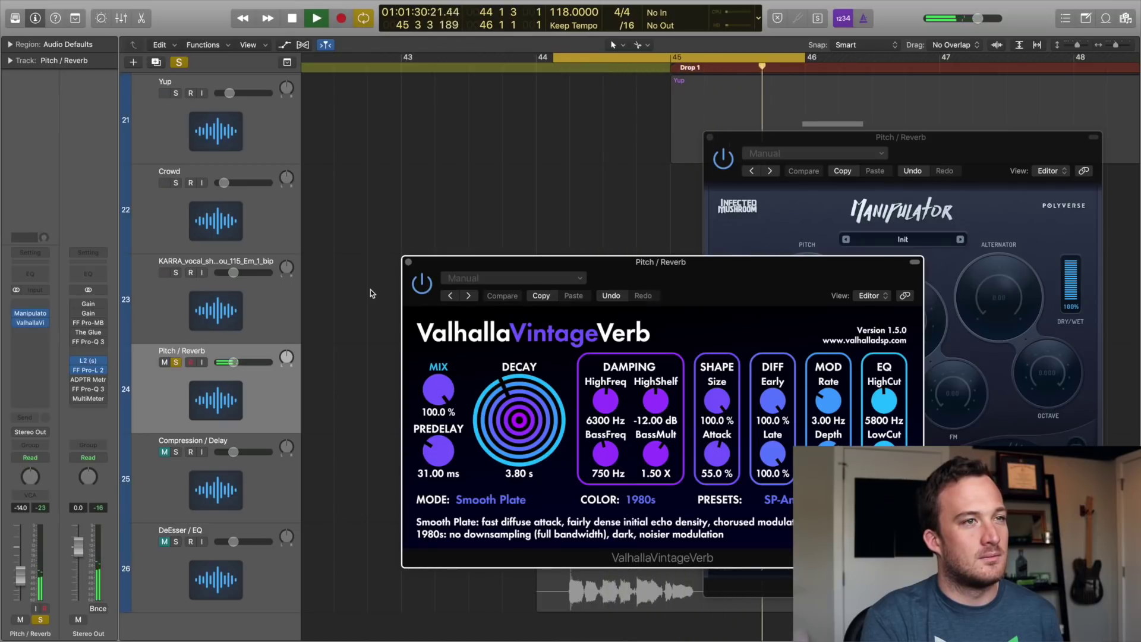
key(space)
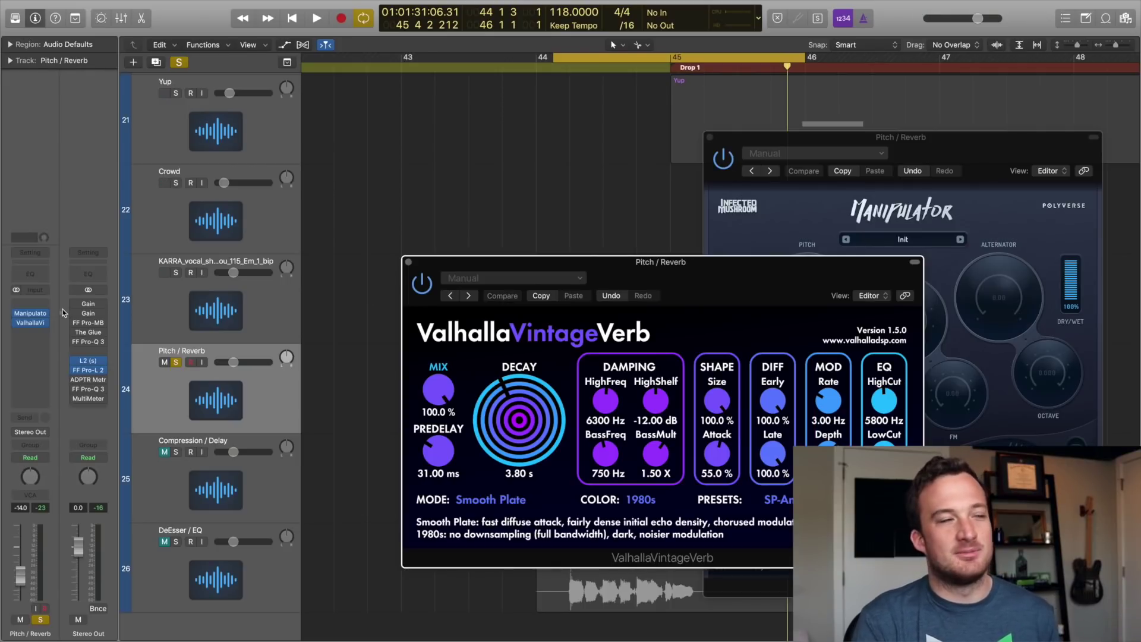
drag(28, 328, 34, 308)
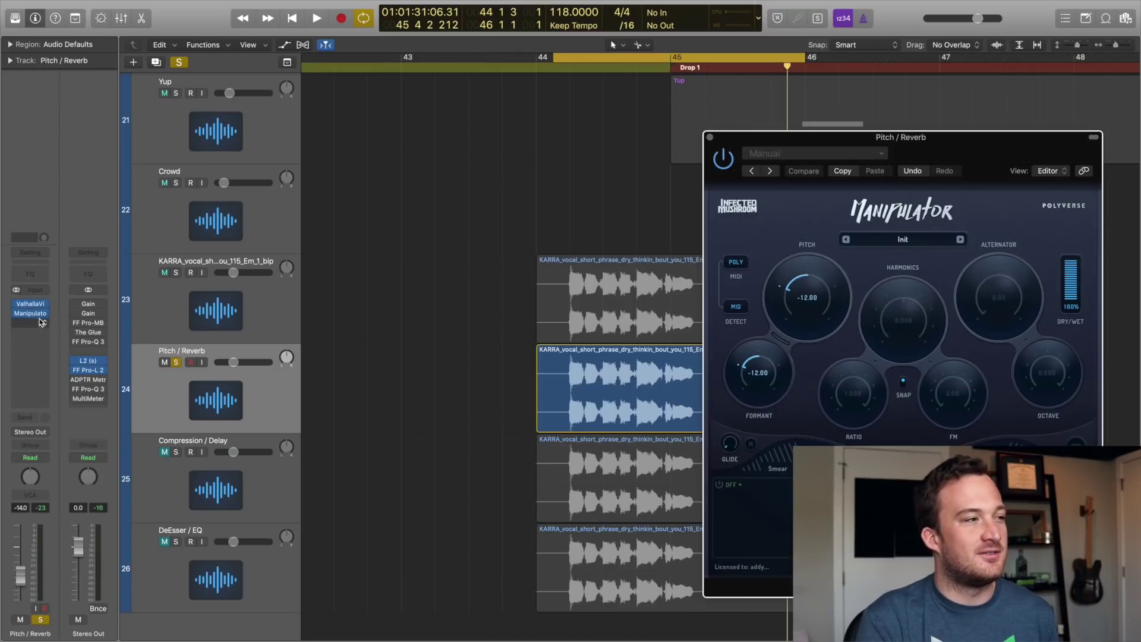
- Open ValhallaVintageVerb, centre its window, and audition the reverb-first order twice
click(29, 304)
drag(319, 35, 559, 244)
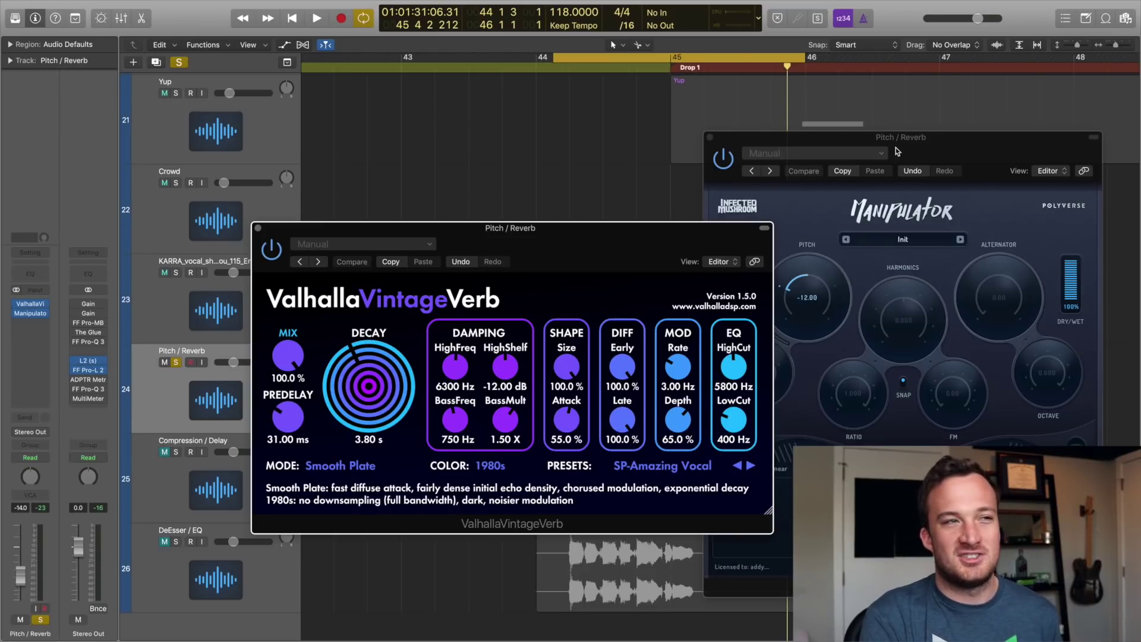
key(space)
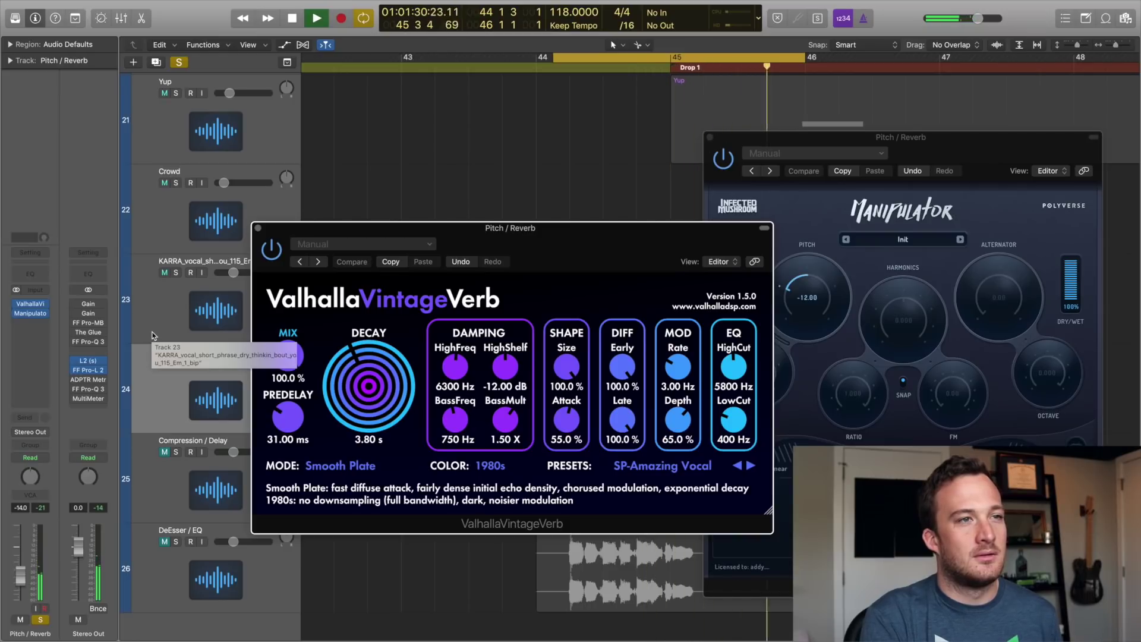
key(space)
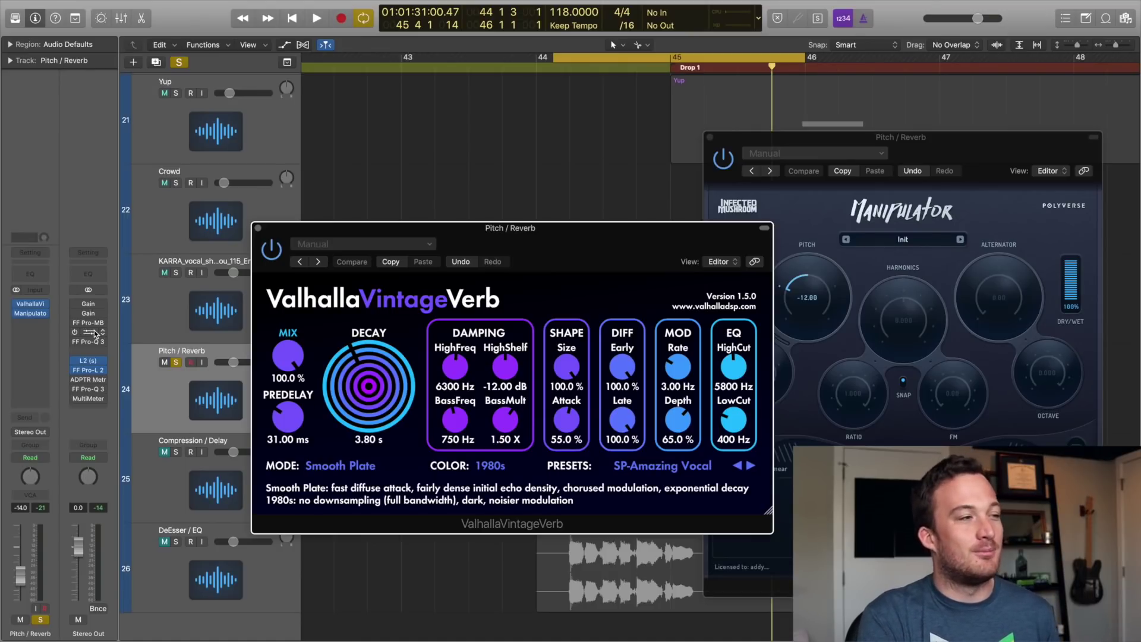
key(space)
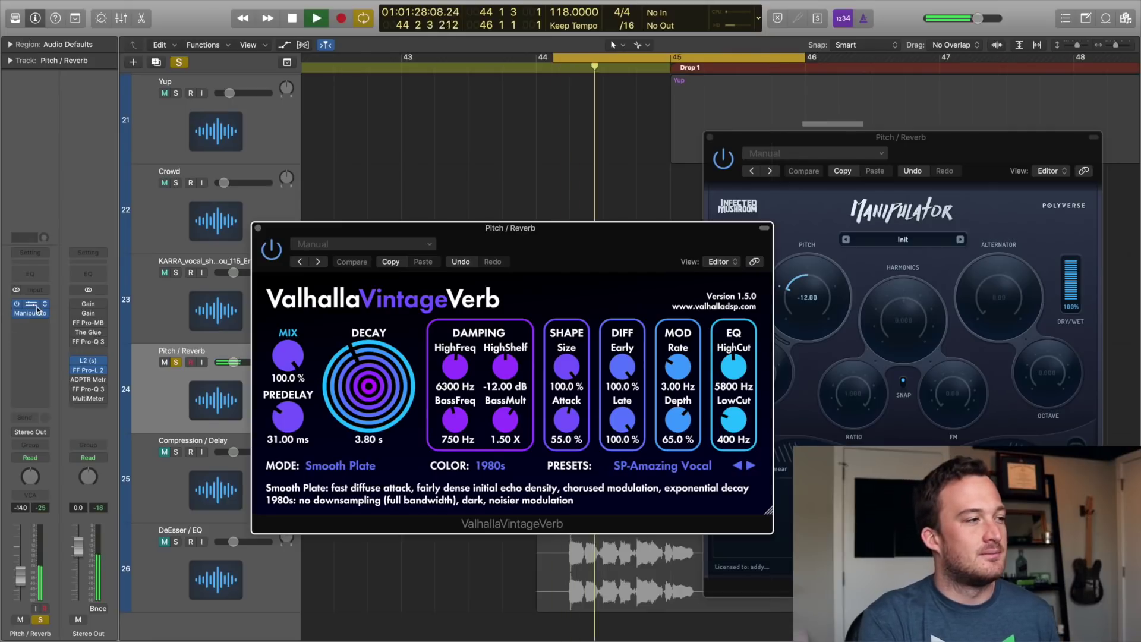
key(space)
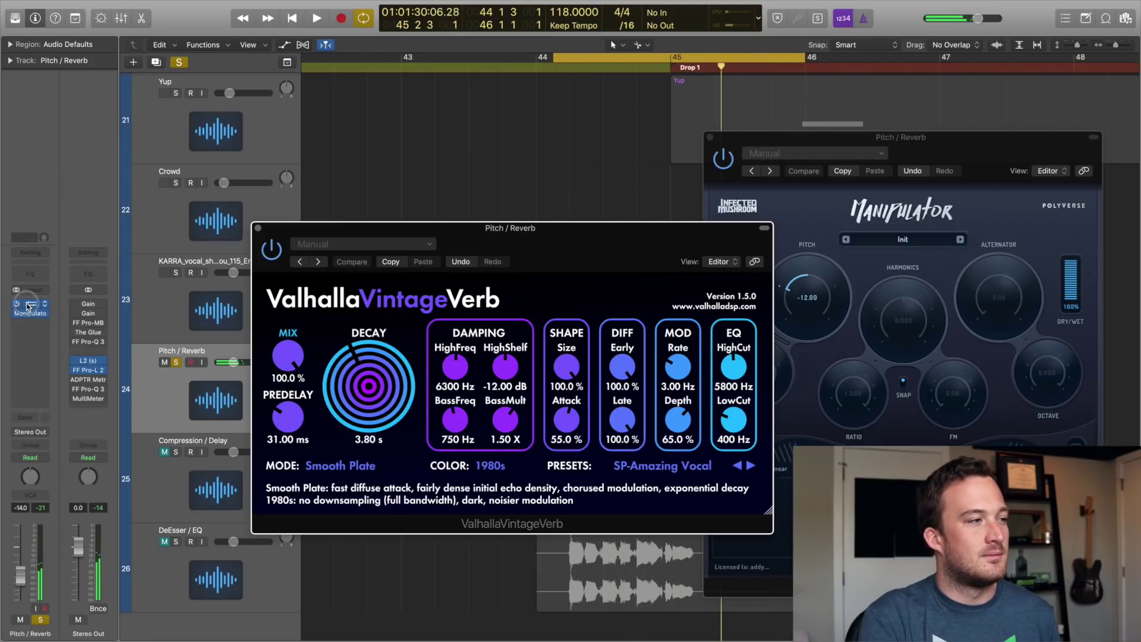
- Move ValhallaVintageVerb back after Manipulator, audition it, and step down to Compression / Delay
drag(28, 306, 29, 327)
key(space)
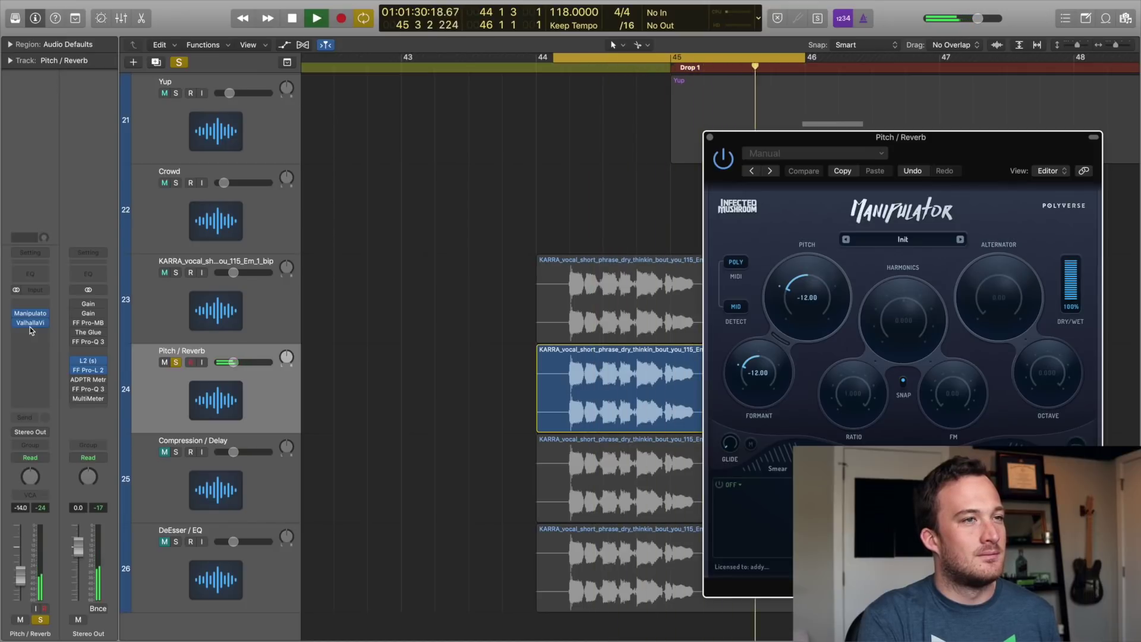
key(space)
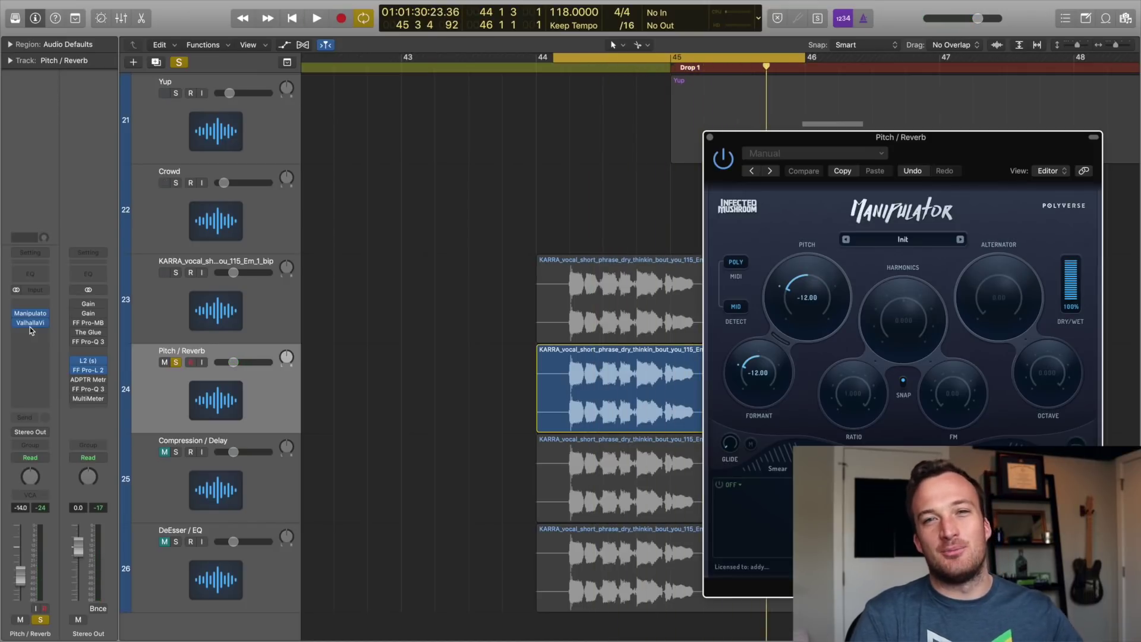
key(Down)
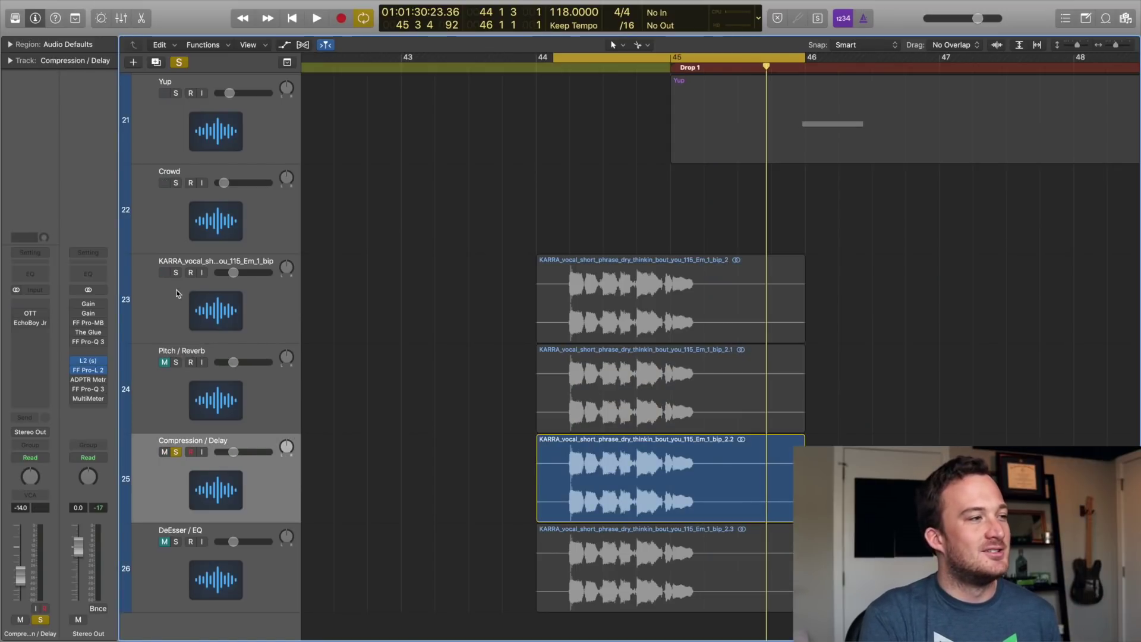
- Open OTT and EchoBoy Jr. on Compression / Delay, audition both, and select the vocal region
click(31, 313)
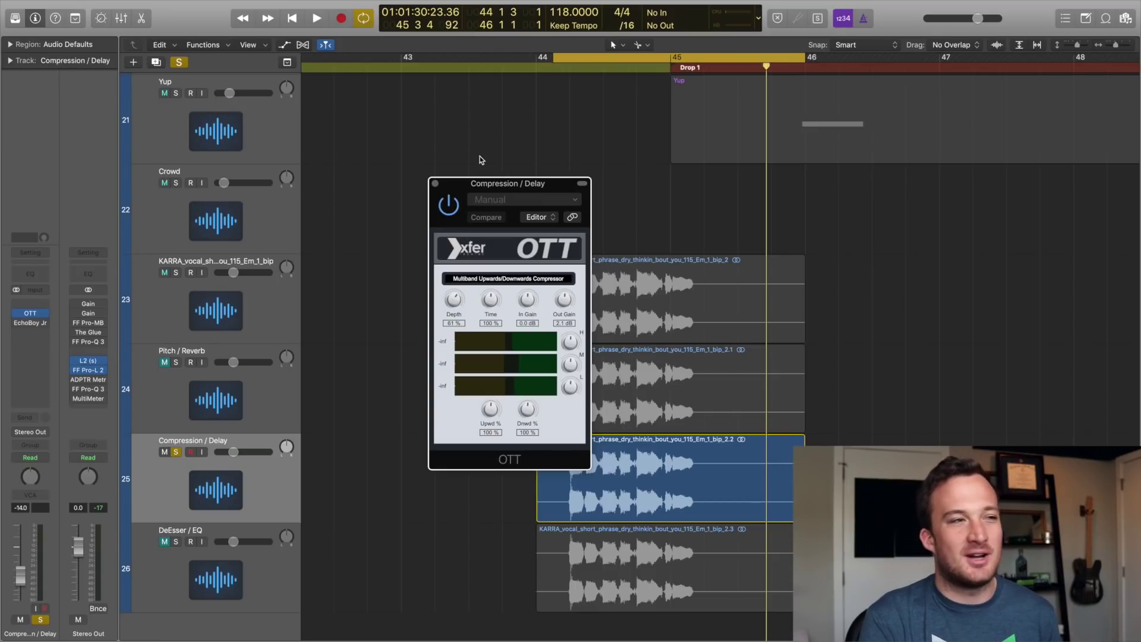
click(26, 325)
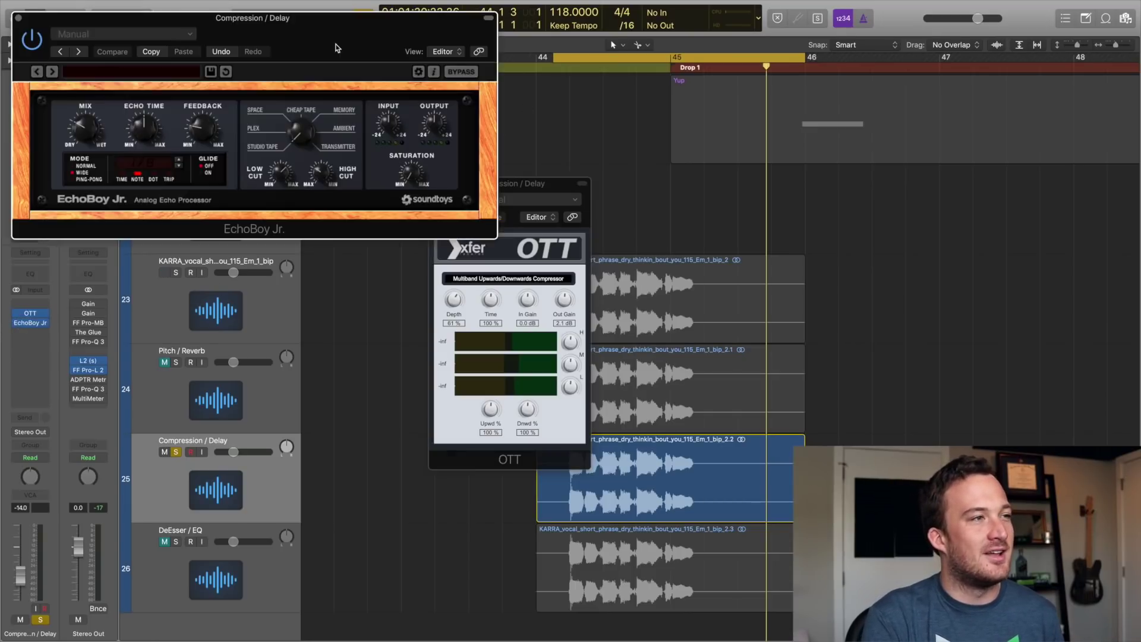
drag(68, 67, 602, 275)
key(space)
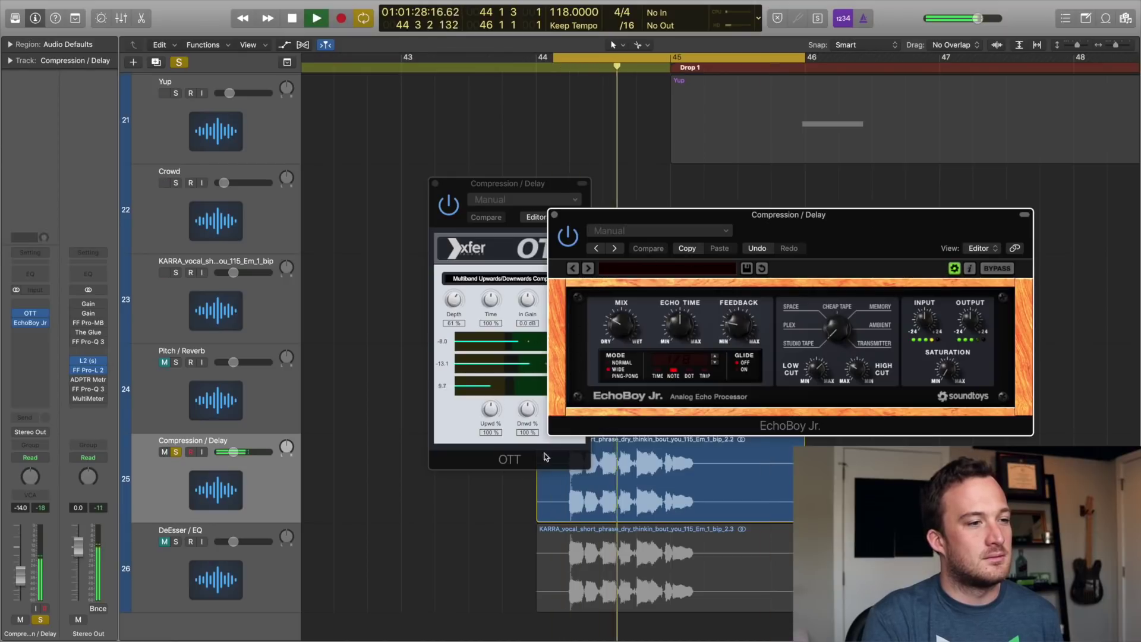
key(space)
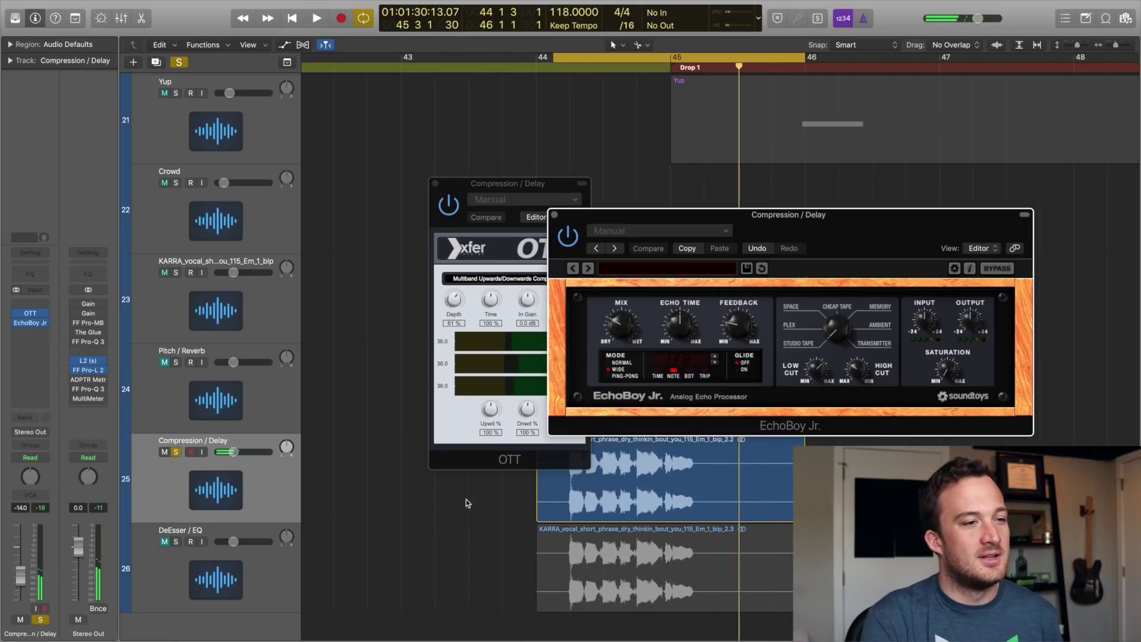
click(639, 503)
- Hide the plug-in windows and bounce the region in place to a new track as Comp then Delay
key(v)
key(ctrl+b)
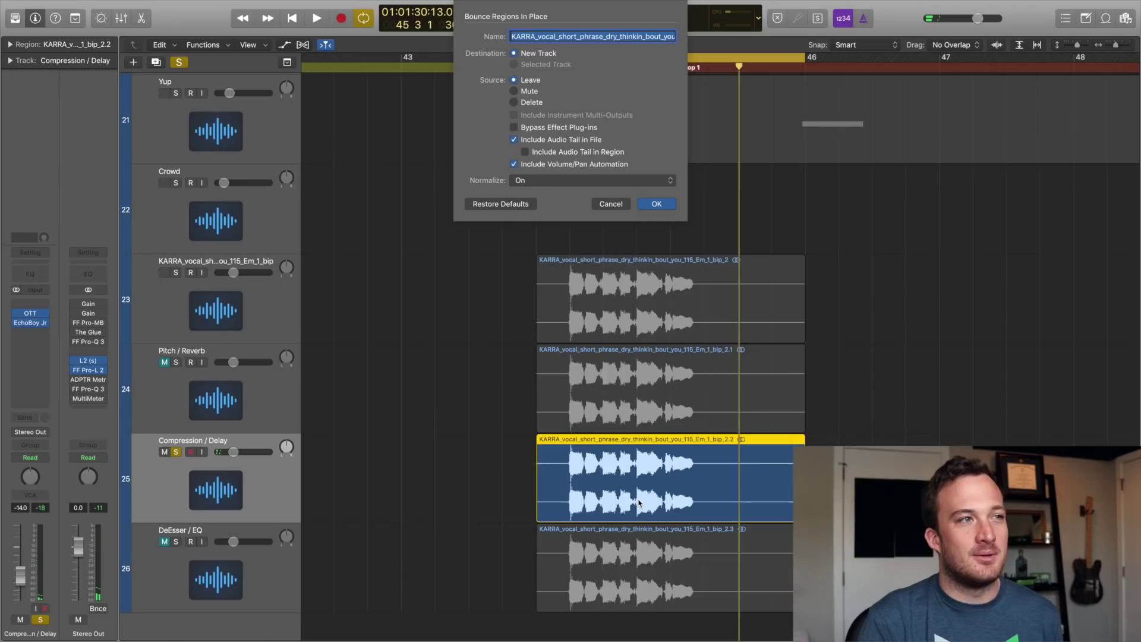
key(Return)
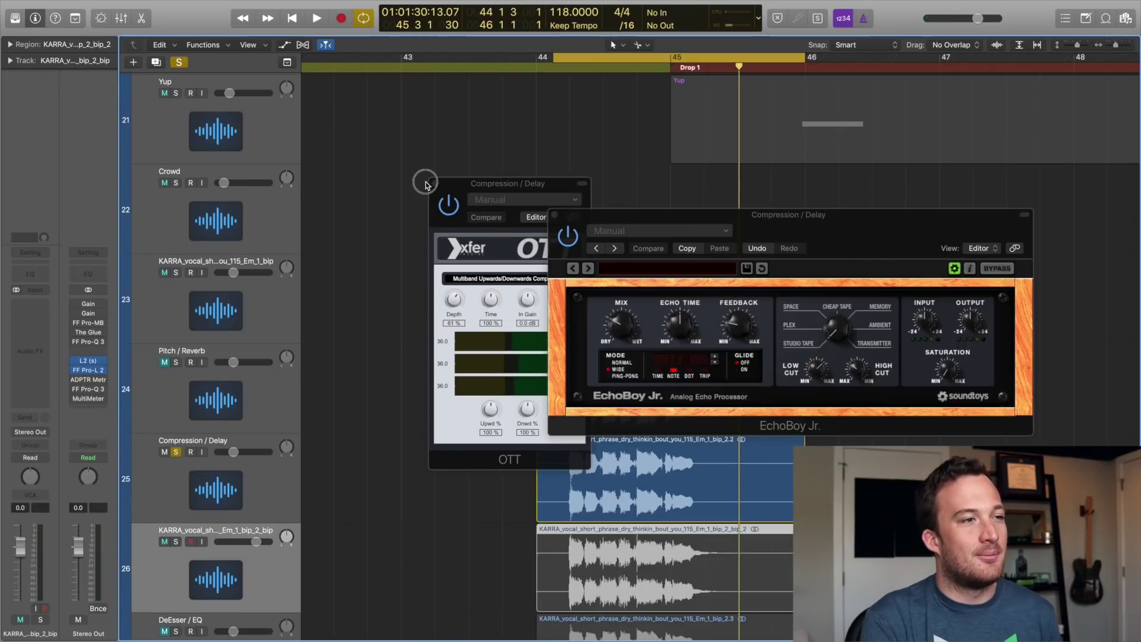
- Move EchoBoy Jr. ahead of OTT and bounce again to a new track as Delay then Comp
click(239, 468)
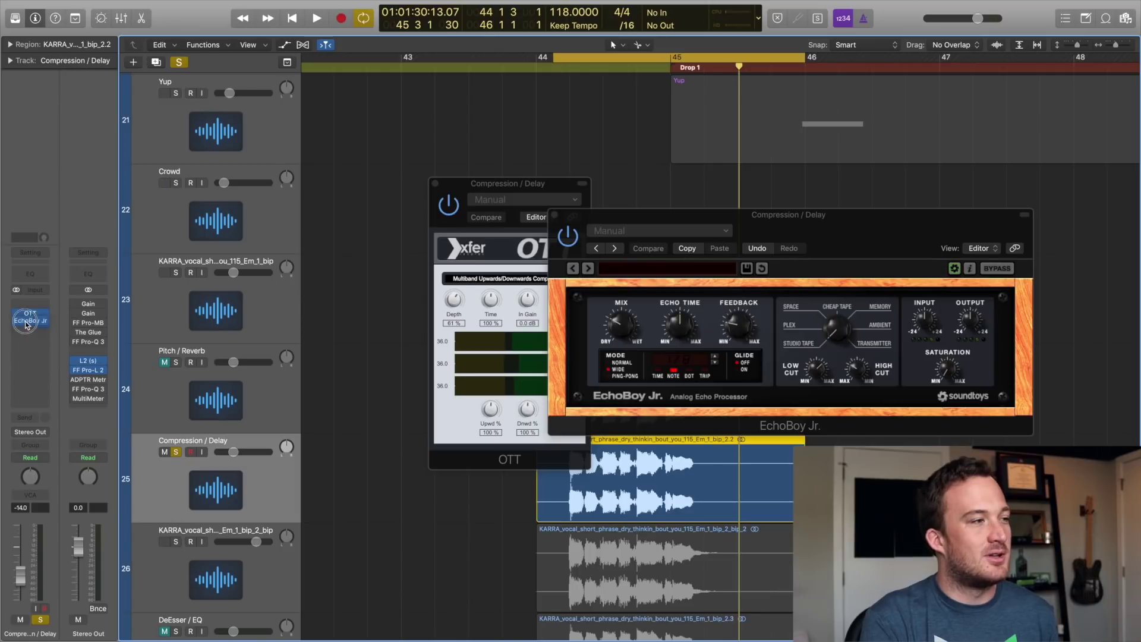
drag(27, 309, 27, 309)
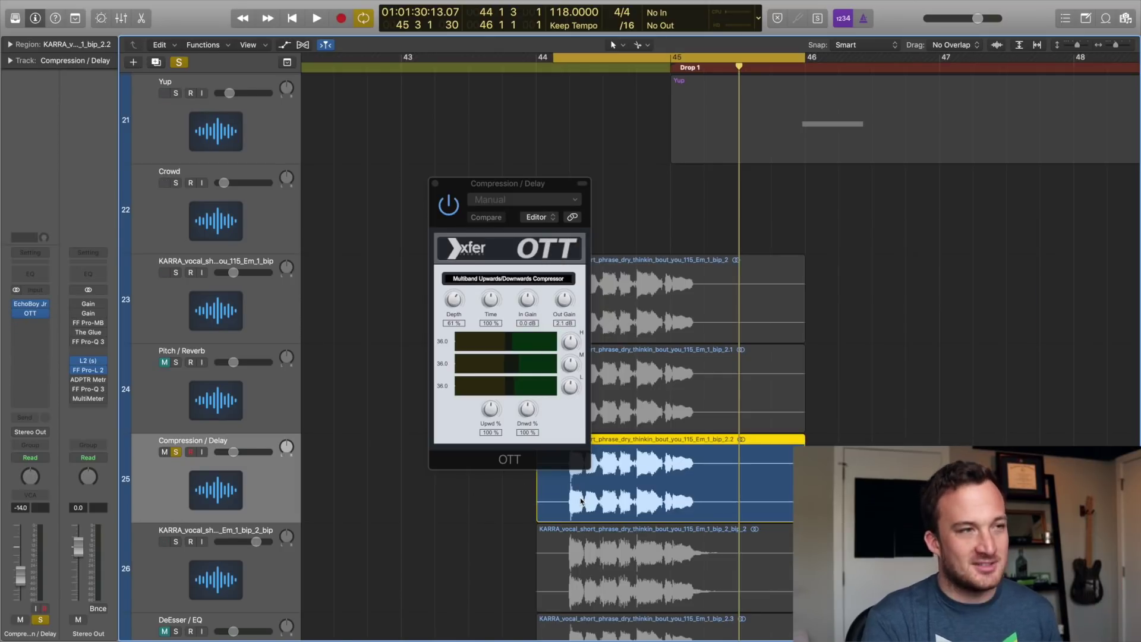
key(ctrl+b)
key(Return)
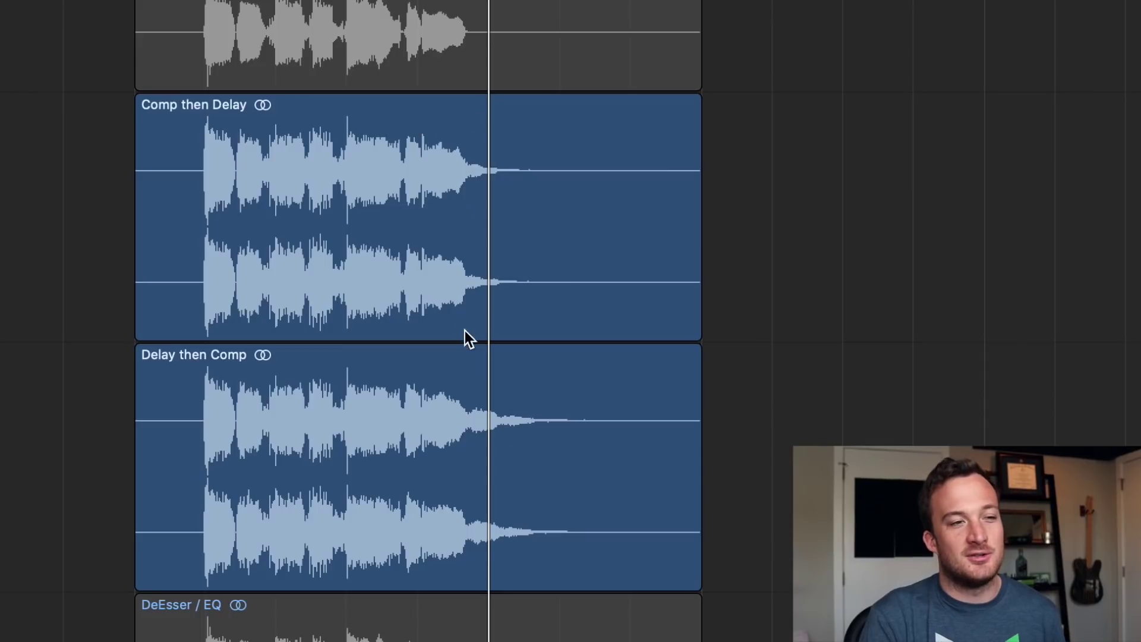
- Select the Comp then Delay bounce and toggle its solo on and off
click(540, 400)
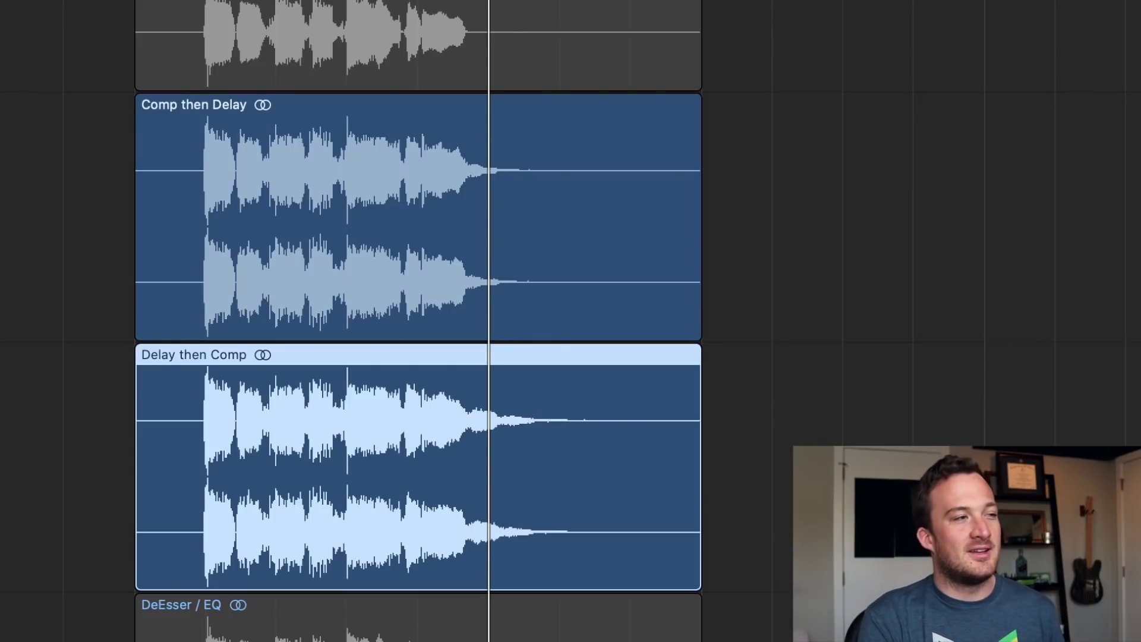
click(416, 226)
key(ctrl+s)
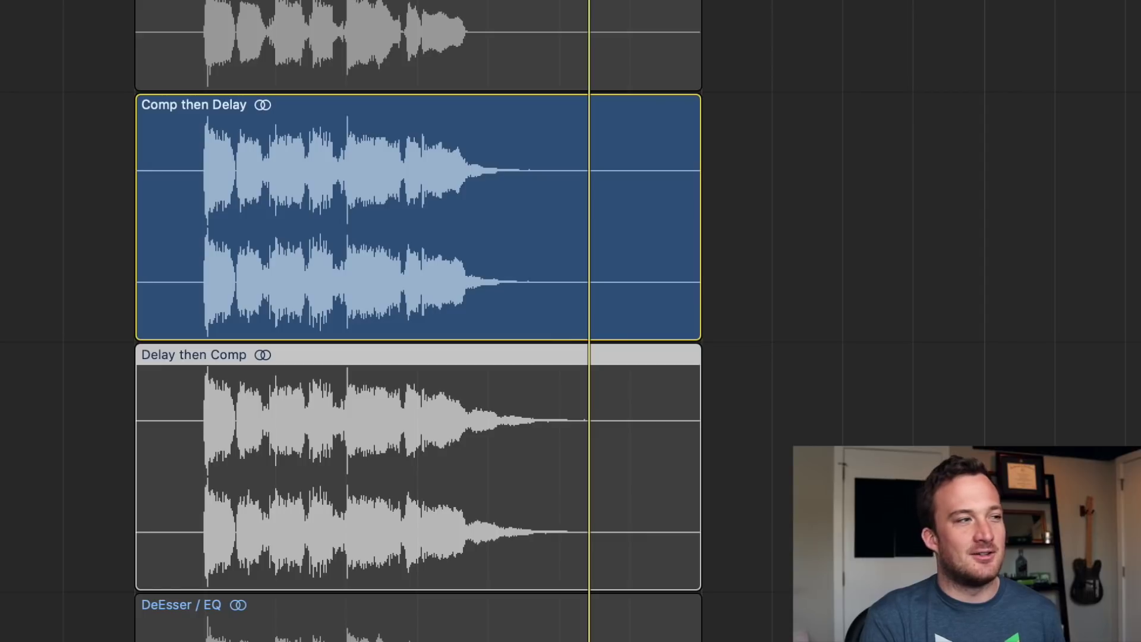
key(ctrl+s)
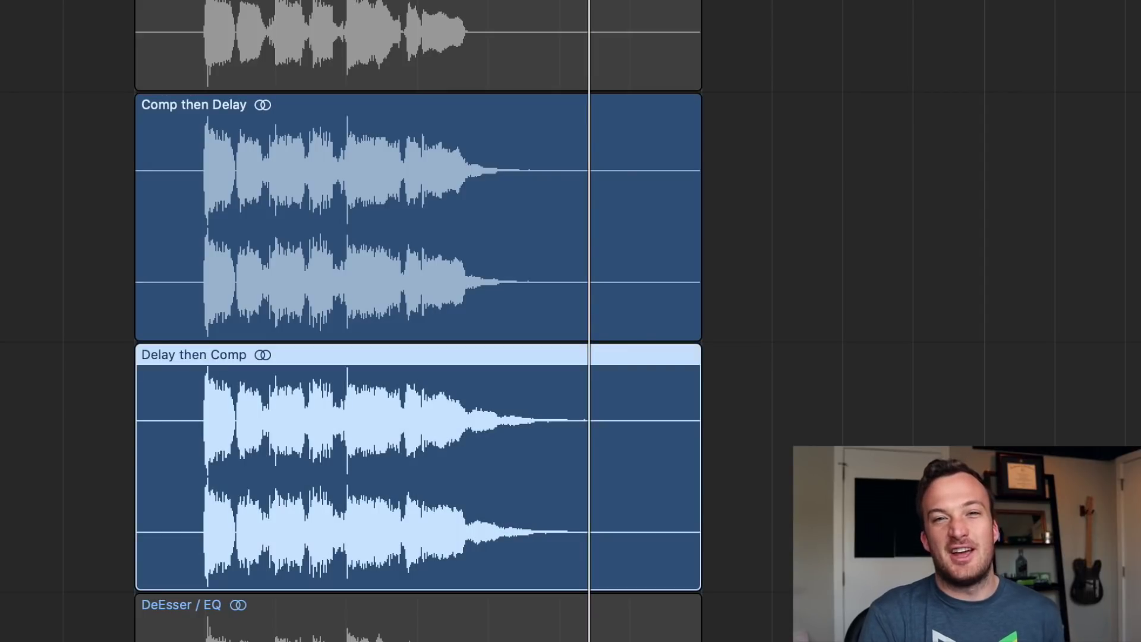
- Solo Delay then Comp, replay the phrase, and switch between the two bounces
key(ctrl+s)
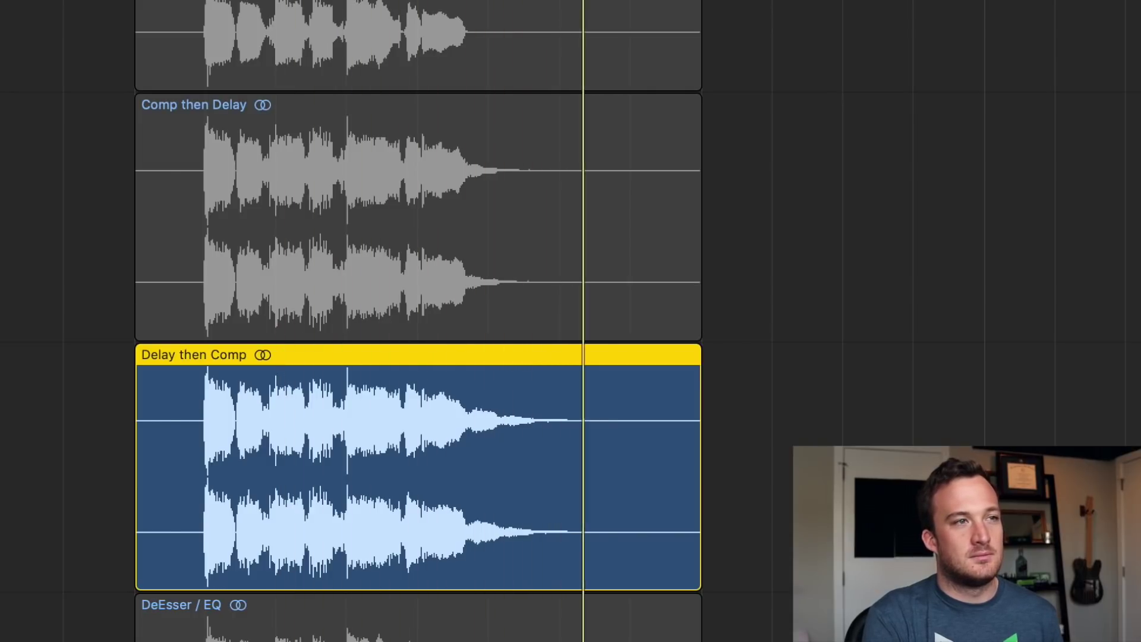
key(space)
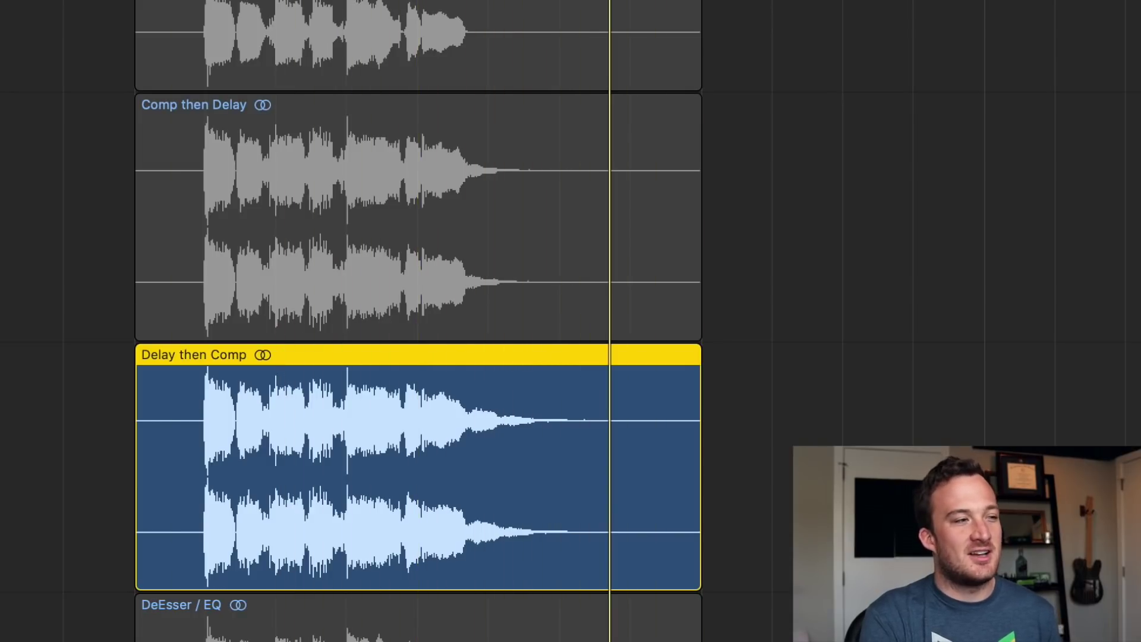
key(space)
key(Up)
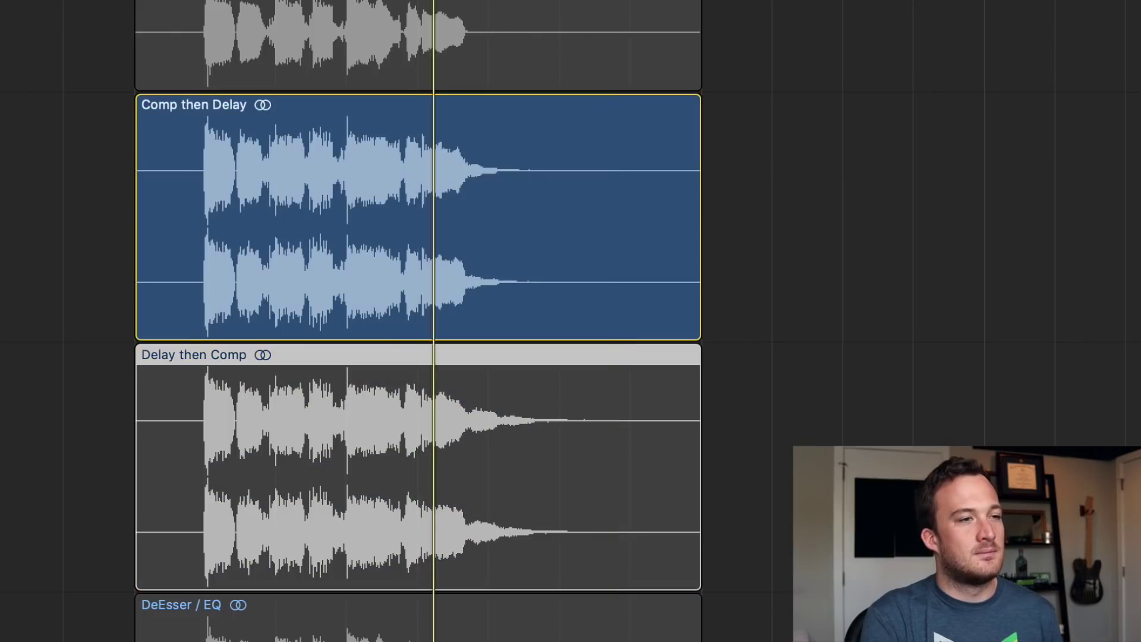
key(Down)
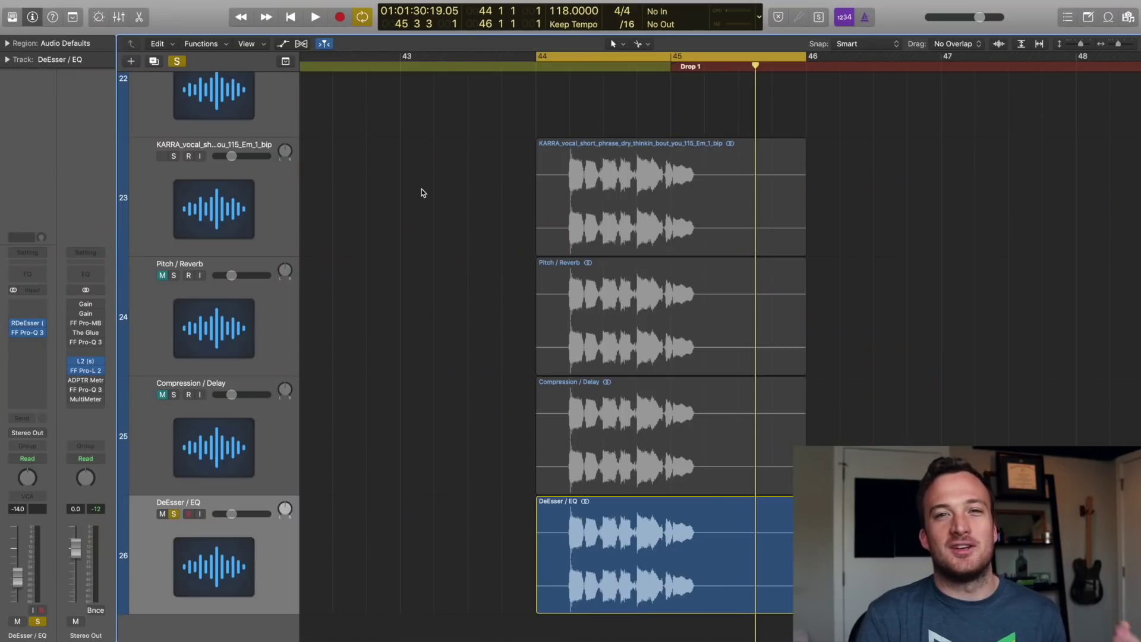
- Open RDeEsser and Pro-Q 3 on DeEsser / EQ, then bounce the region in place as 'Desser before EQ'
click(33, 325)
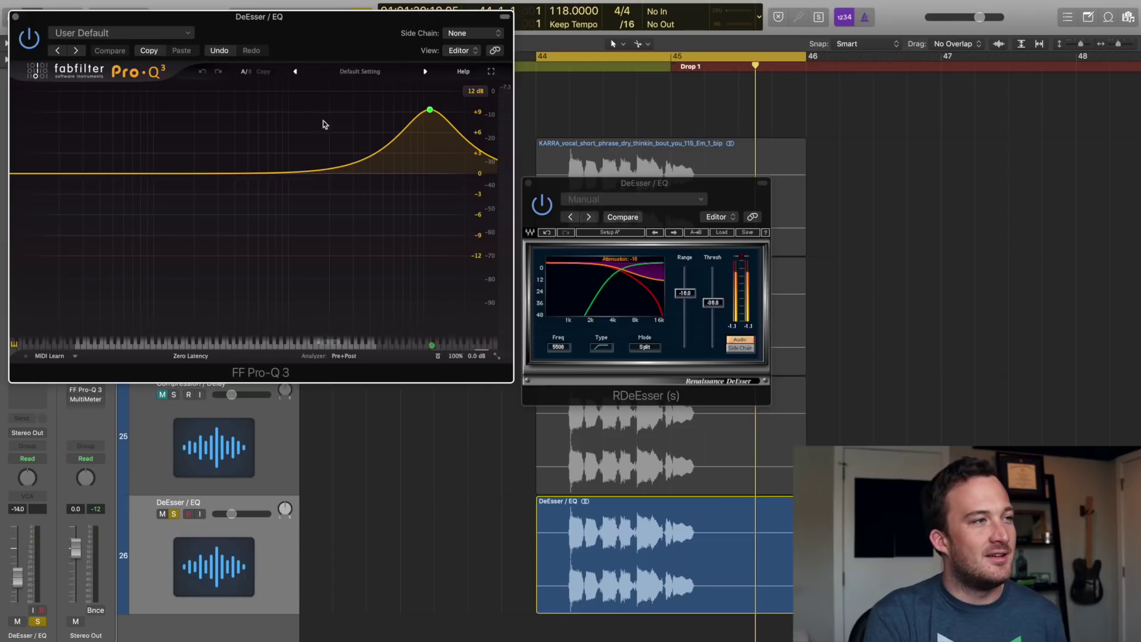
drag(251, 20, 811, 226)
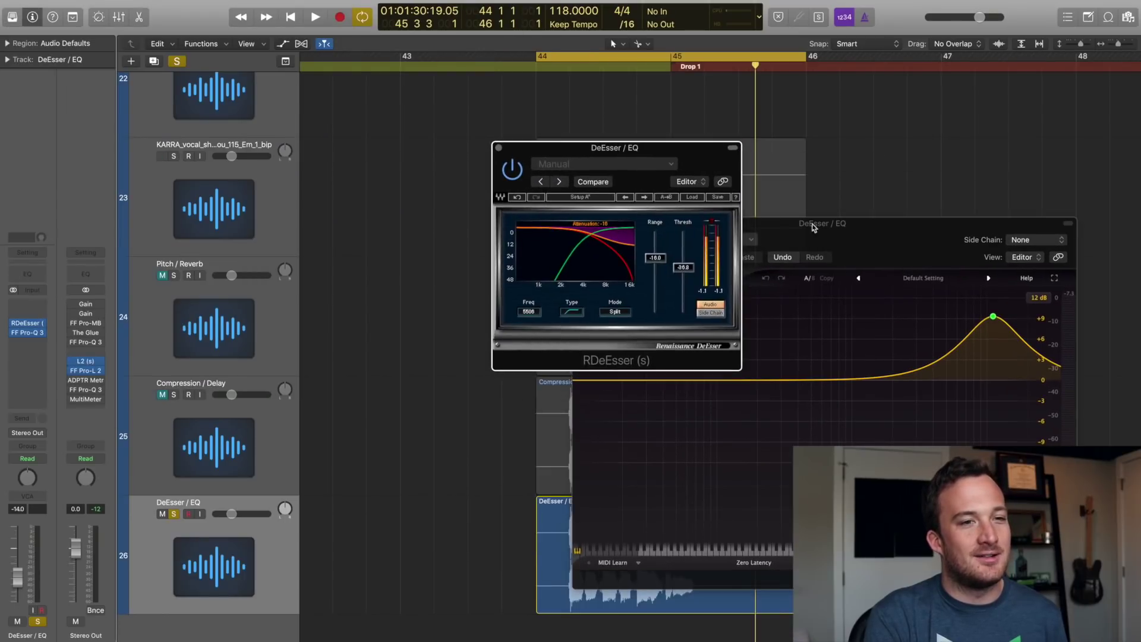
key(v)
click(663, 548)
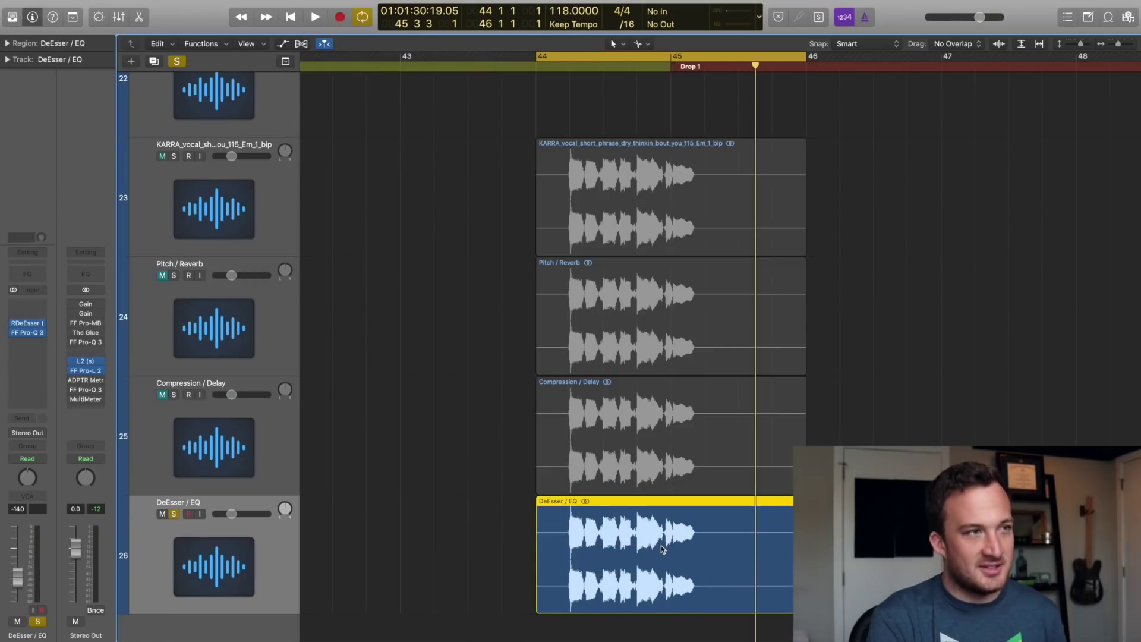
key(ctrl+b)
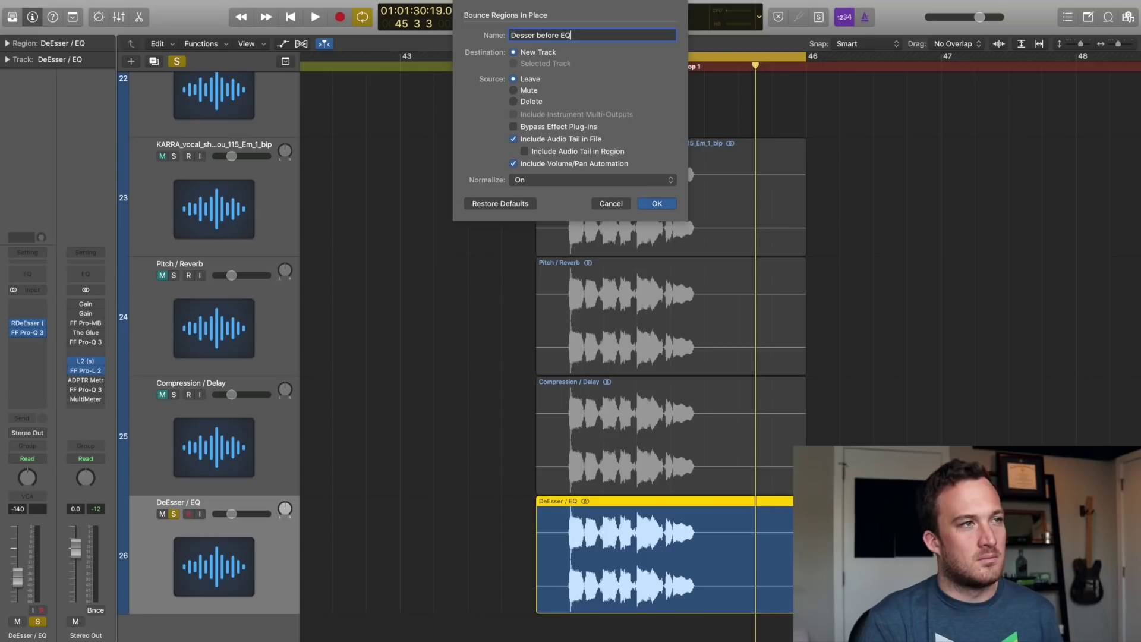
key(Return)
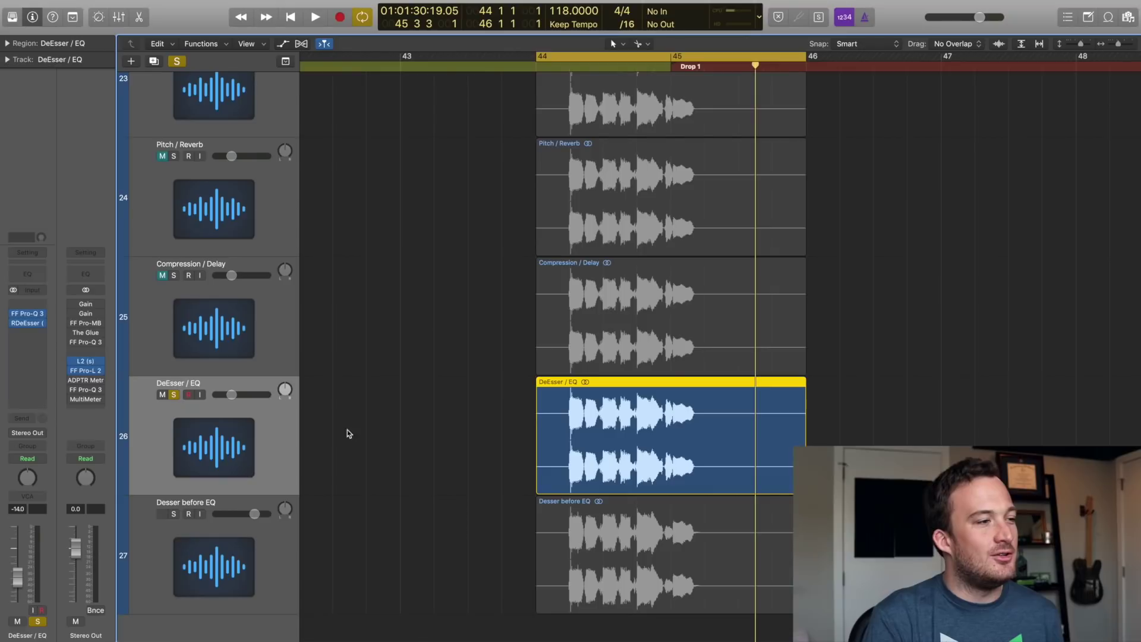
- Reselect the region and bounce the swapped chain as 'EQ before Desser'
drag(447, 440, 538, 421)
key(ctrl+b)
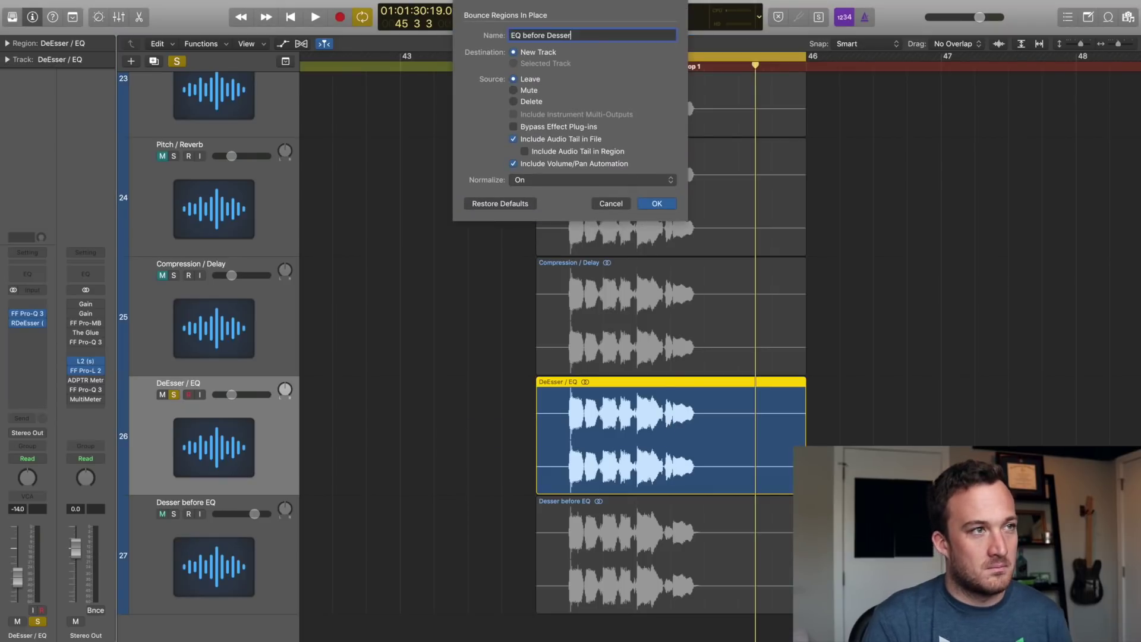
key(Return)
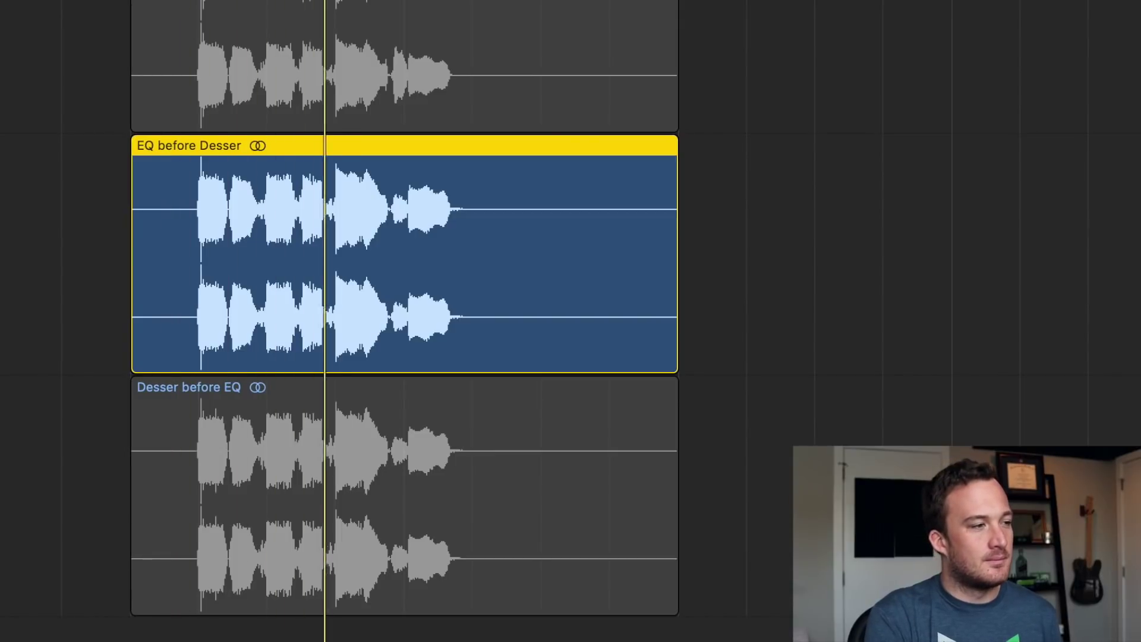
- Alternate between the Desser before EQ and EQ before Desser bounces, then solo the DeEsser / EQ track
click(404, 493)
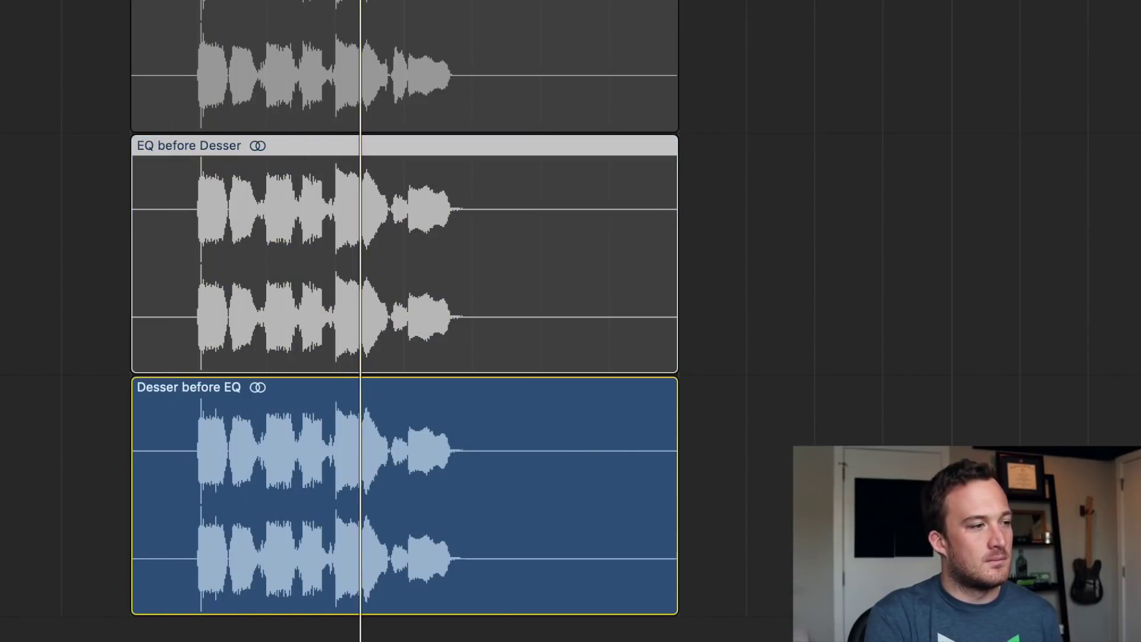
click(404, 256)
click(404, 493)
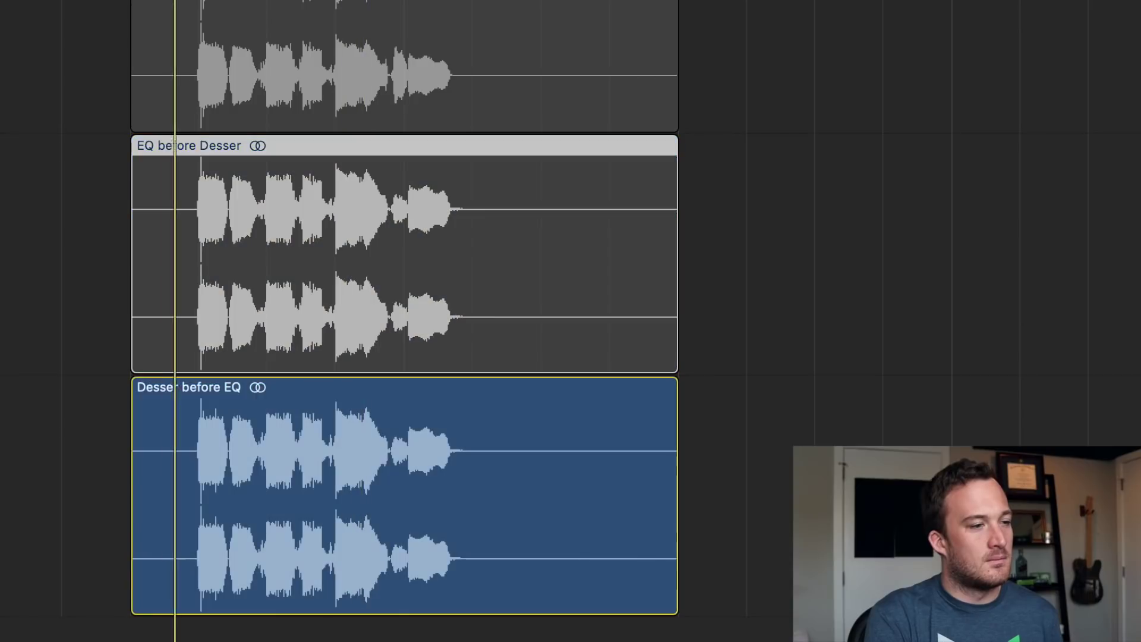
click(404, 256)
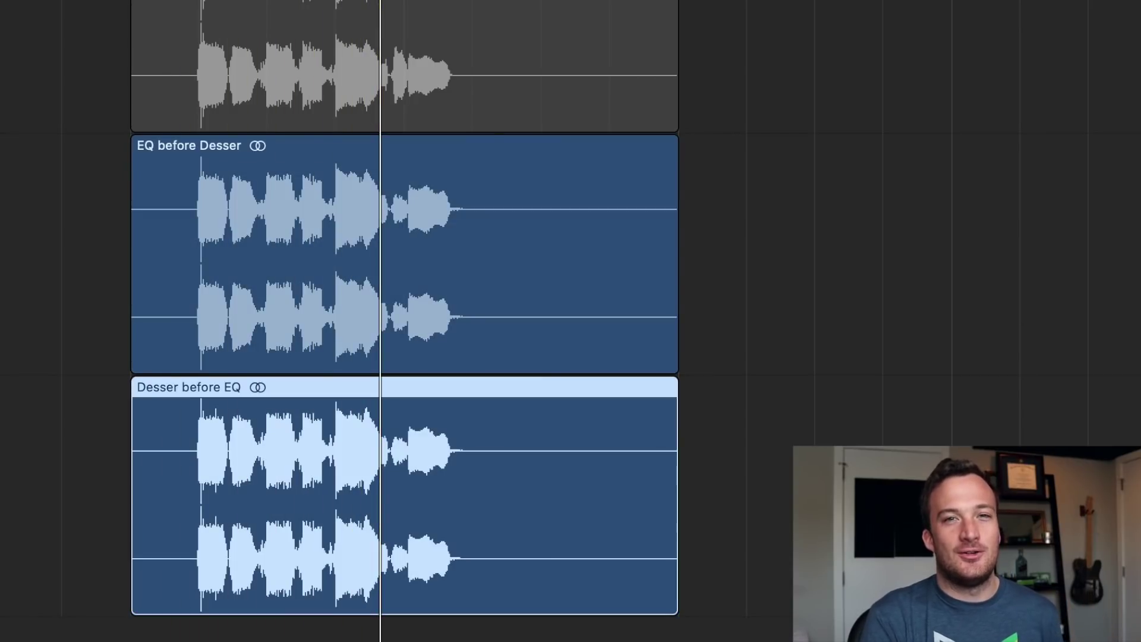
key(Up)
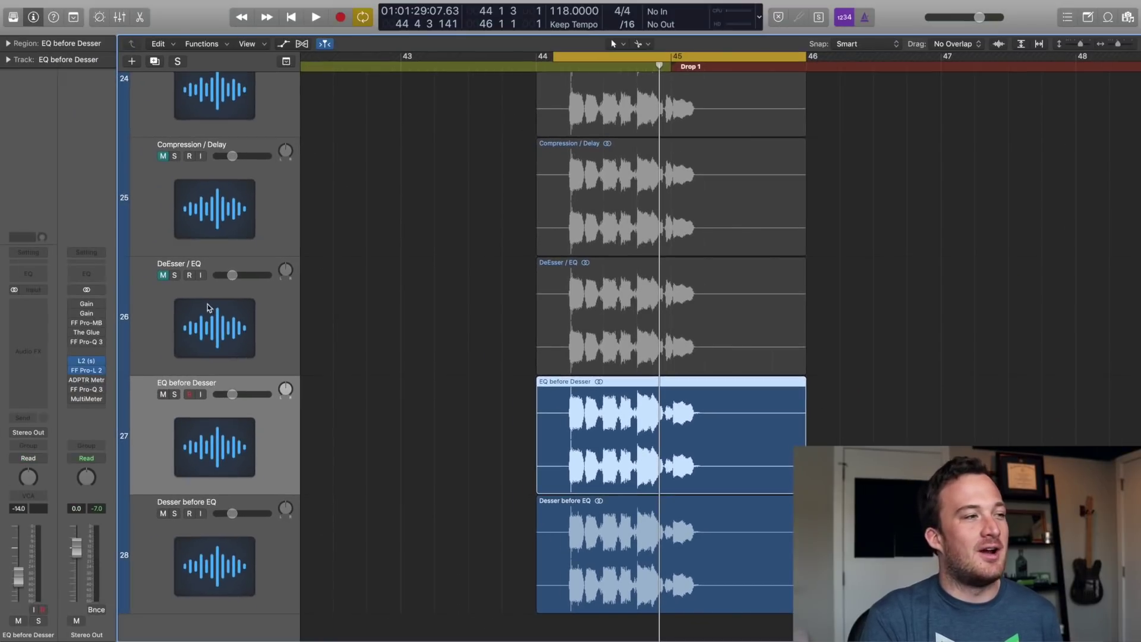
click(209, 308)
key(ctrl+s)
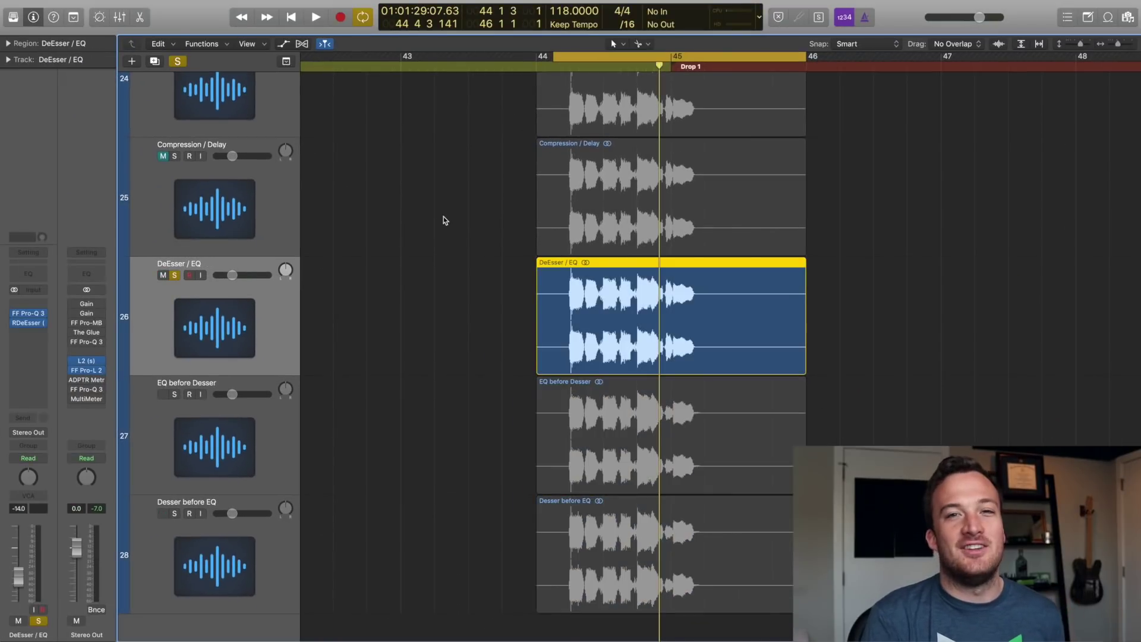
- Open Pro-Q 3 and RDeEsser on DeEsser / EQ and audition the vocal while watching the de-essing
click(26, 315)
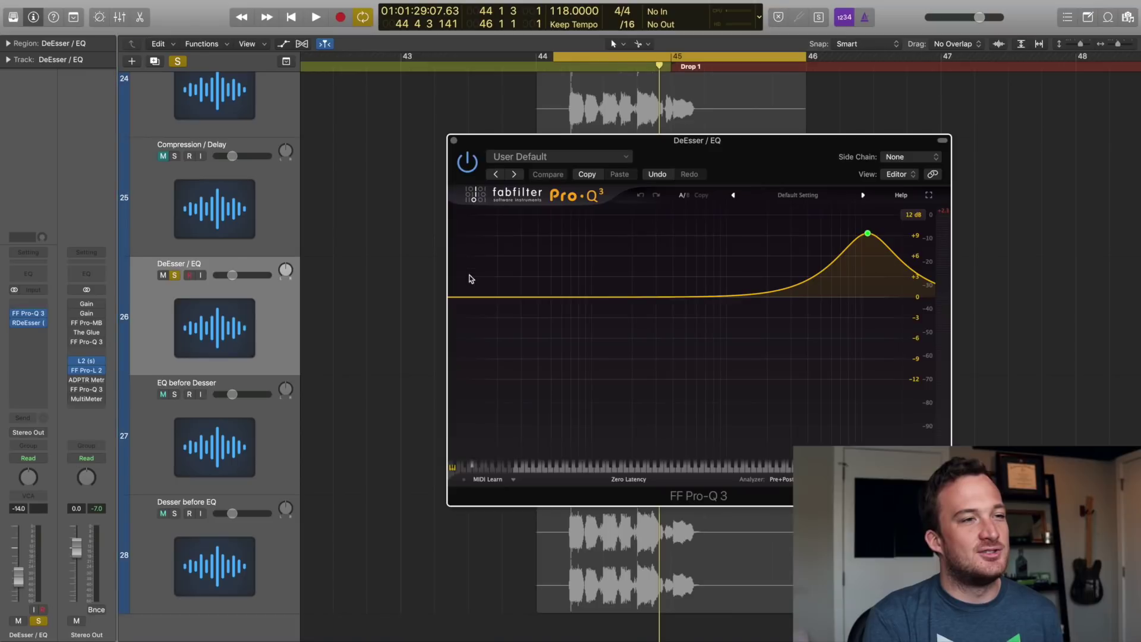
key(space)
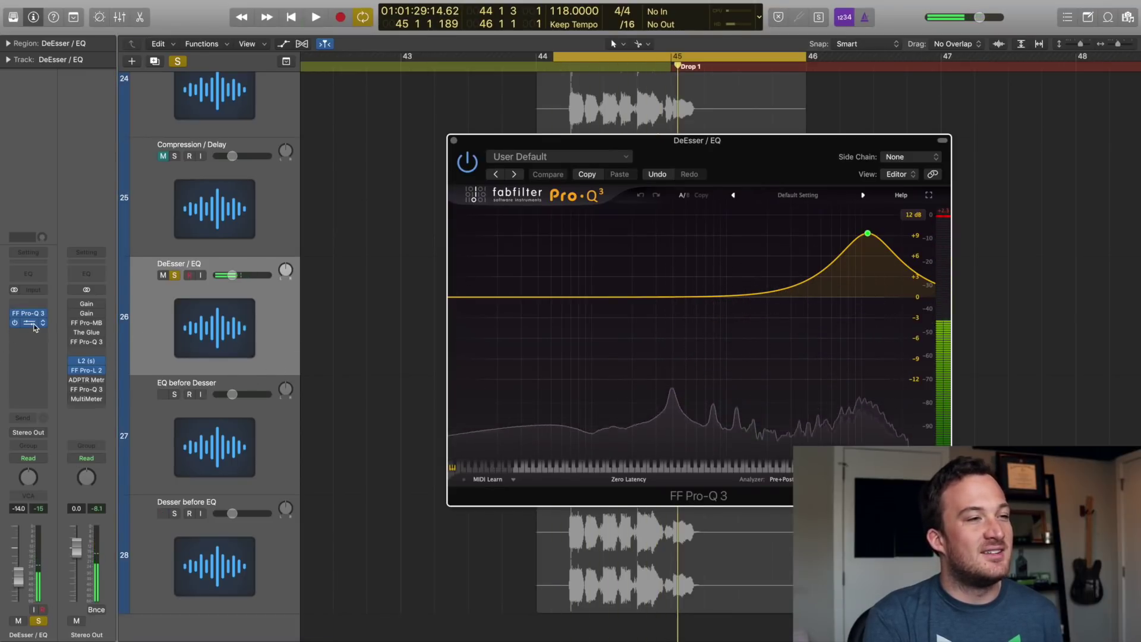
click(27, 323)
key(space)
drag(716, 177, 838, 225)
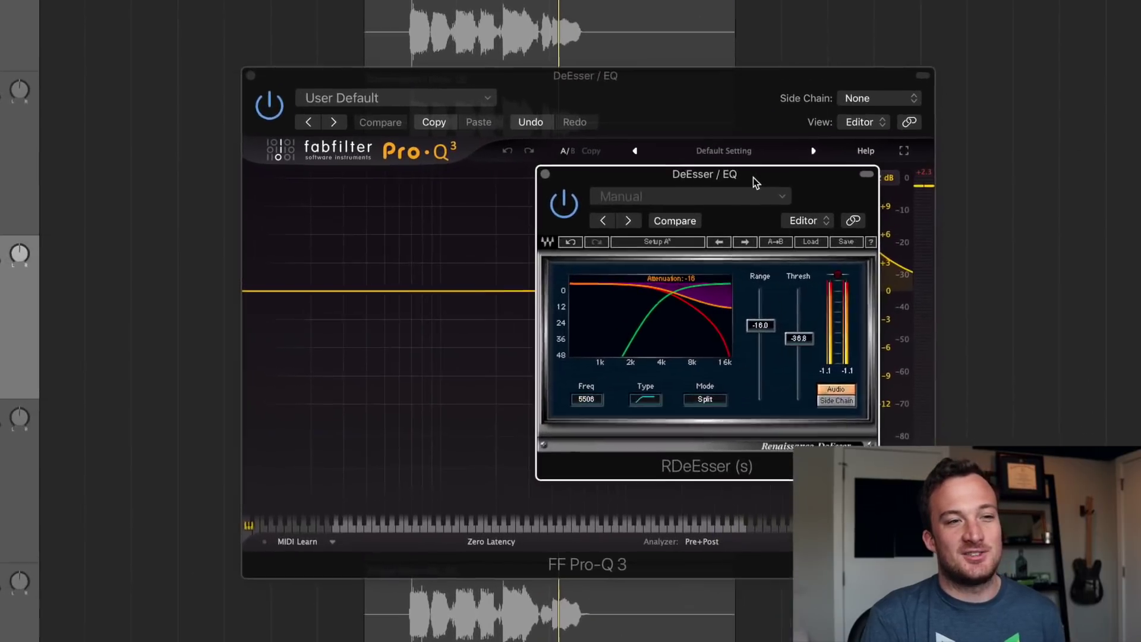
key(space)
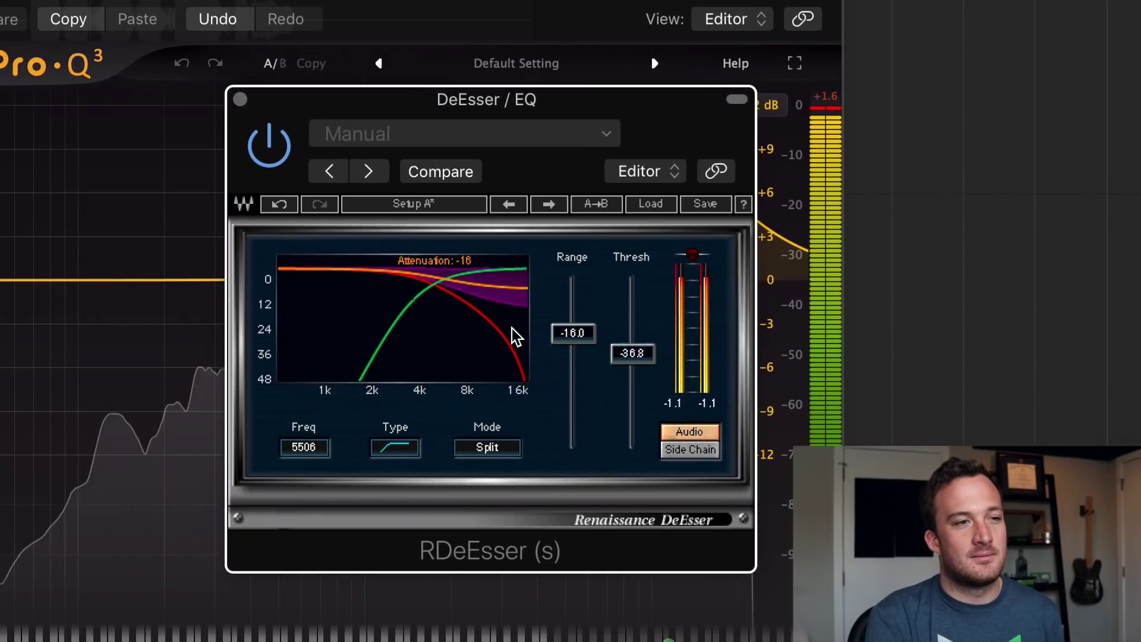
key(space)
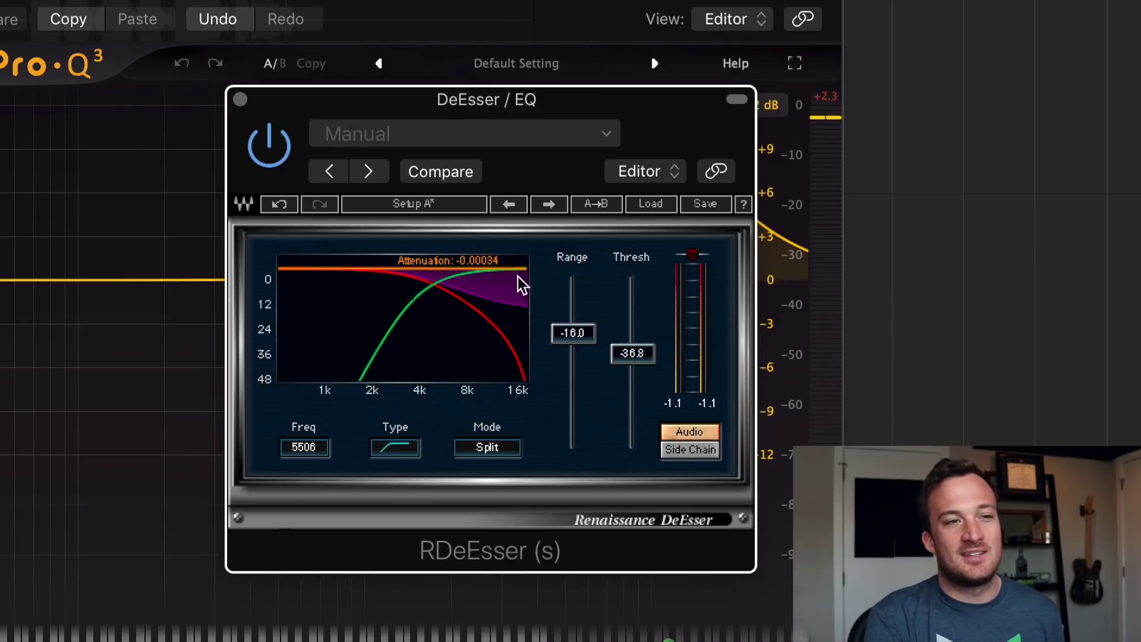
- Replay the vocal, close the plugin window, and audition it once more
key(space)
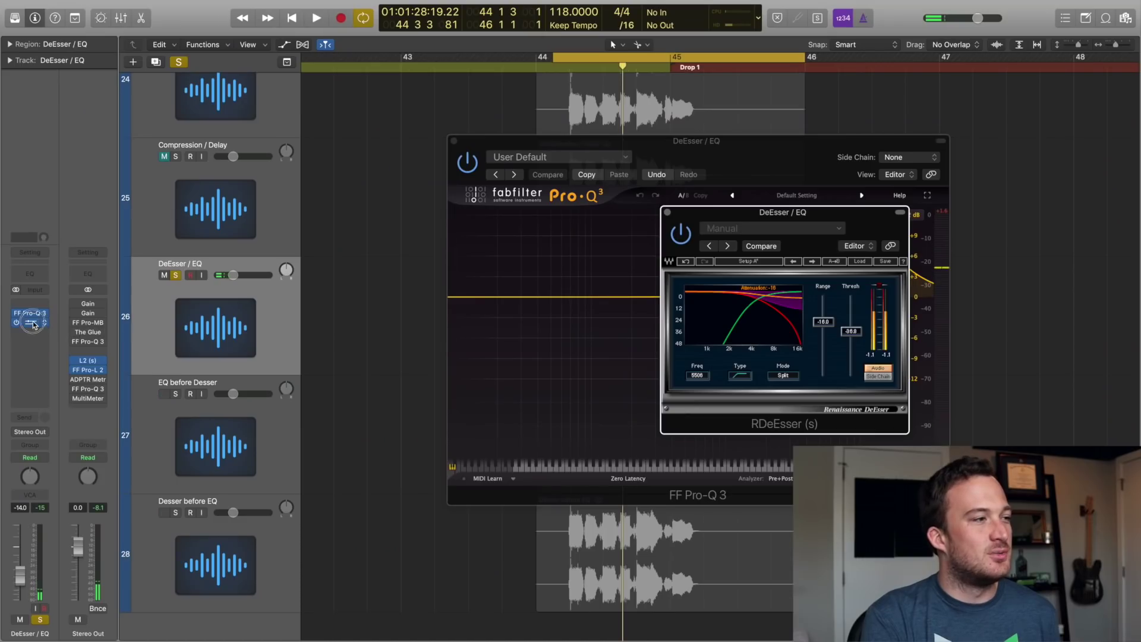
click(32, 324)
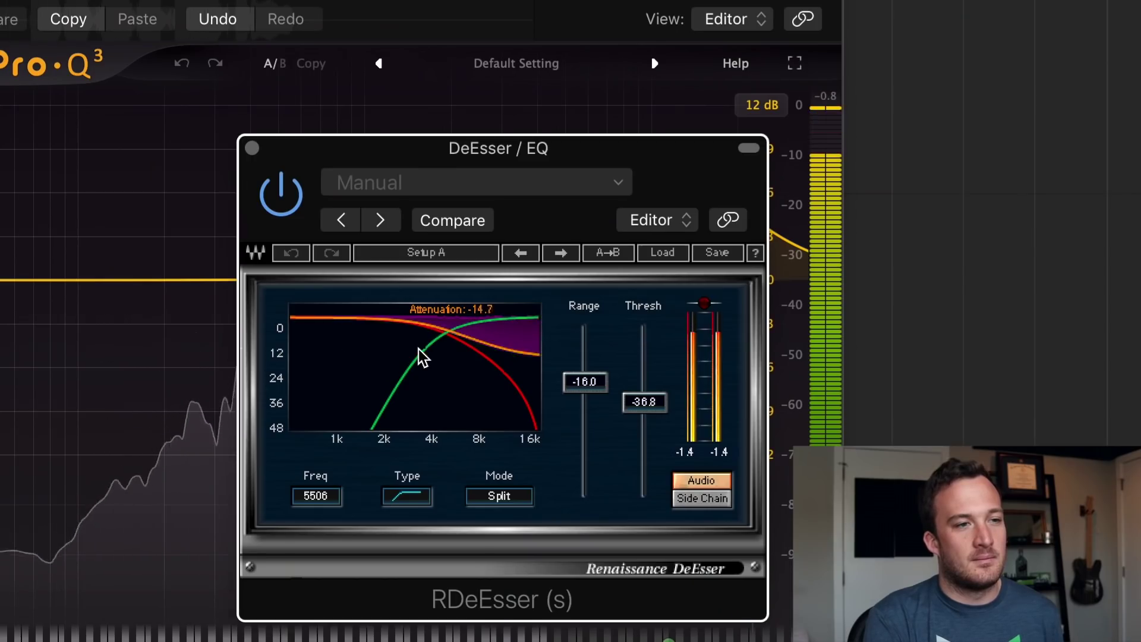
key(space)
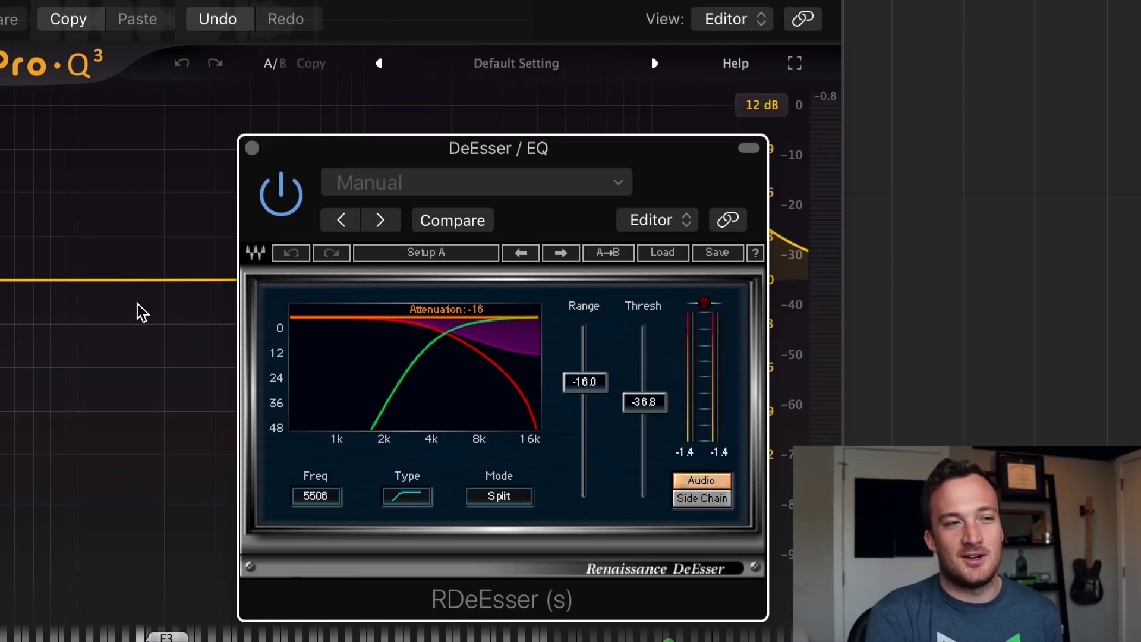
key(space)
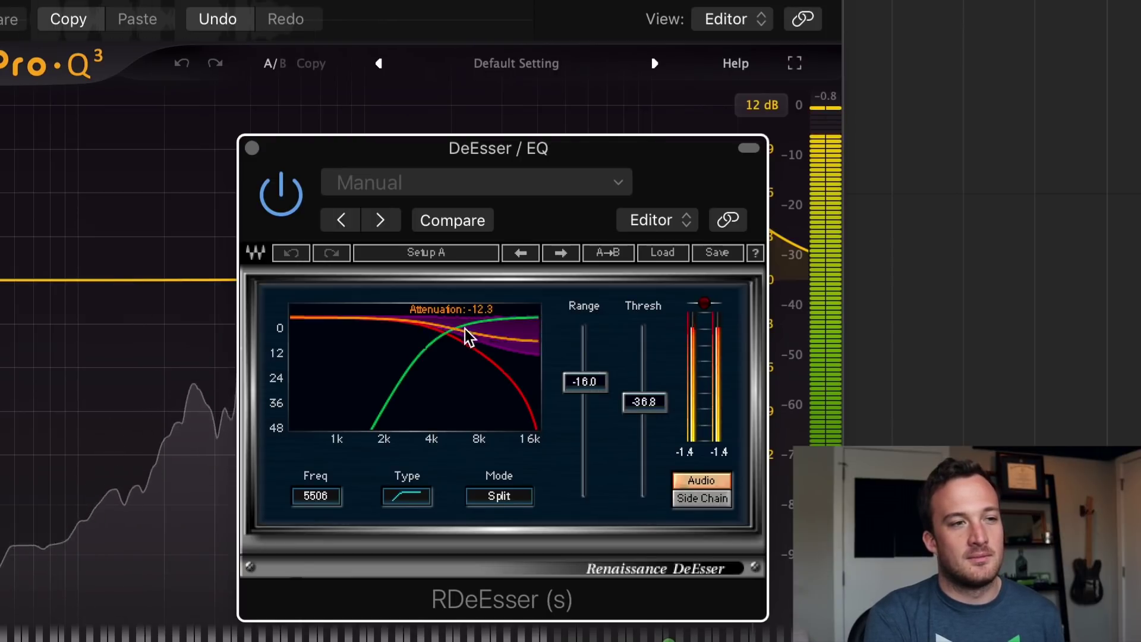
key(space)
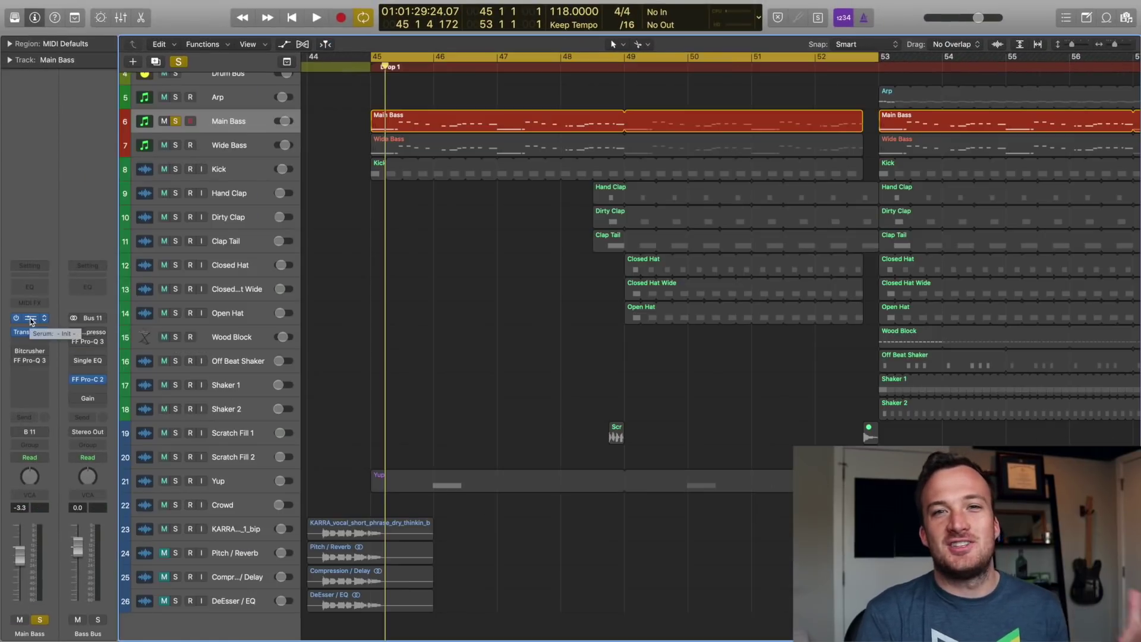
- Open Main Bass's Serum FX rack, audition Distortion before Compressor, then put Compressor first again
click(30, 319)
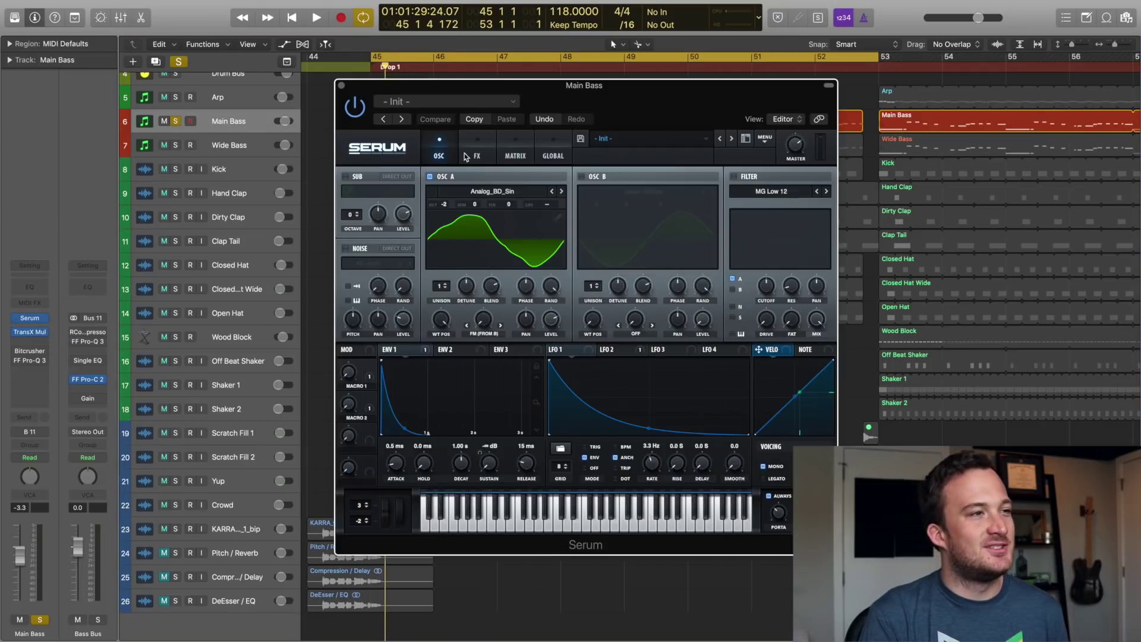
click(470, 156)
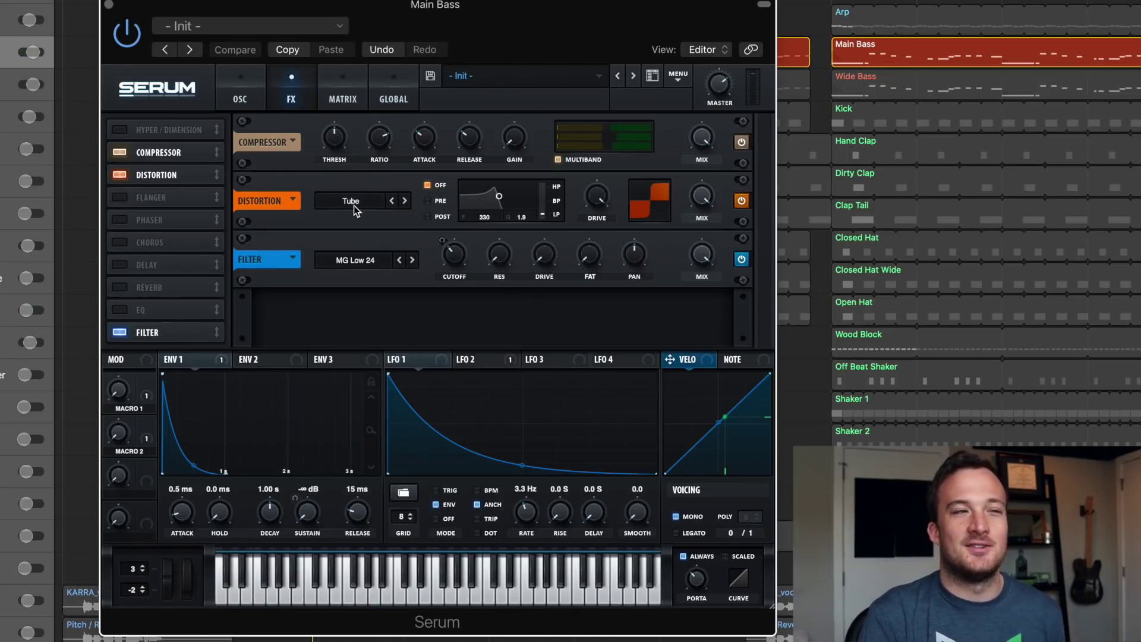
drag(149, 175, 149, 148)
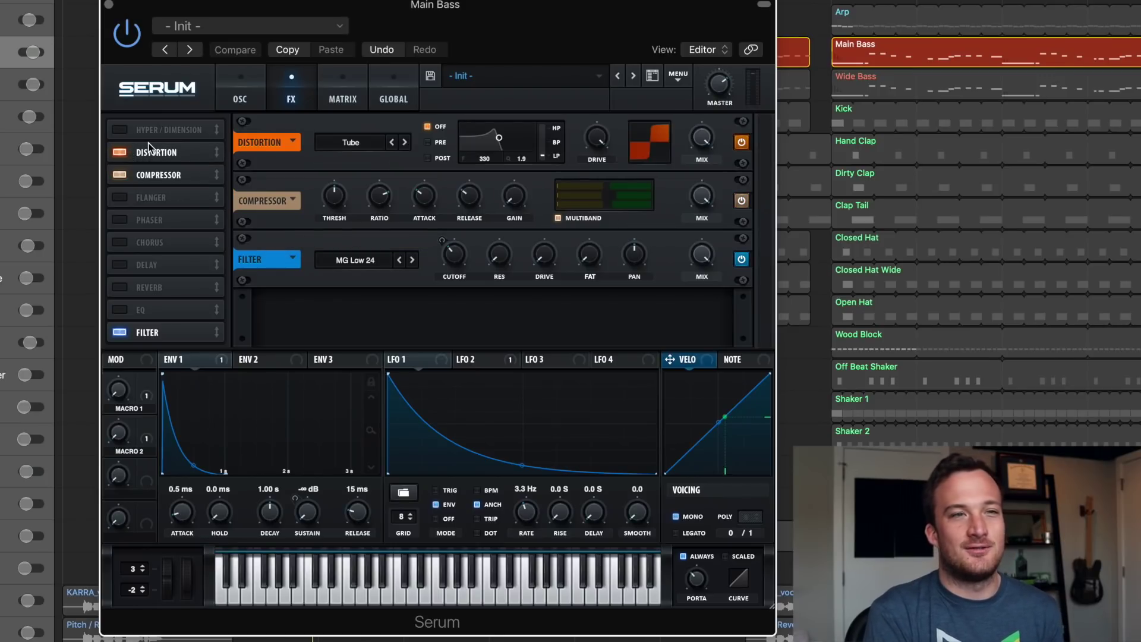
key(space)
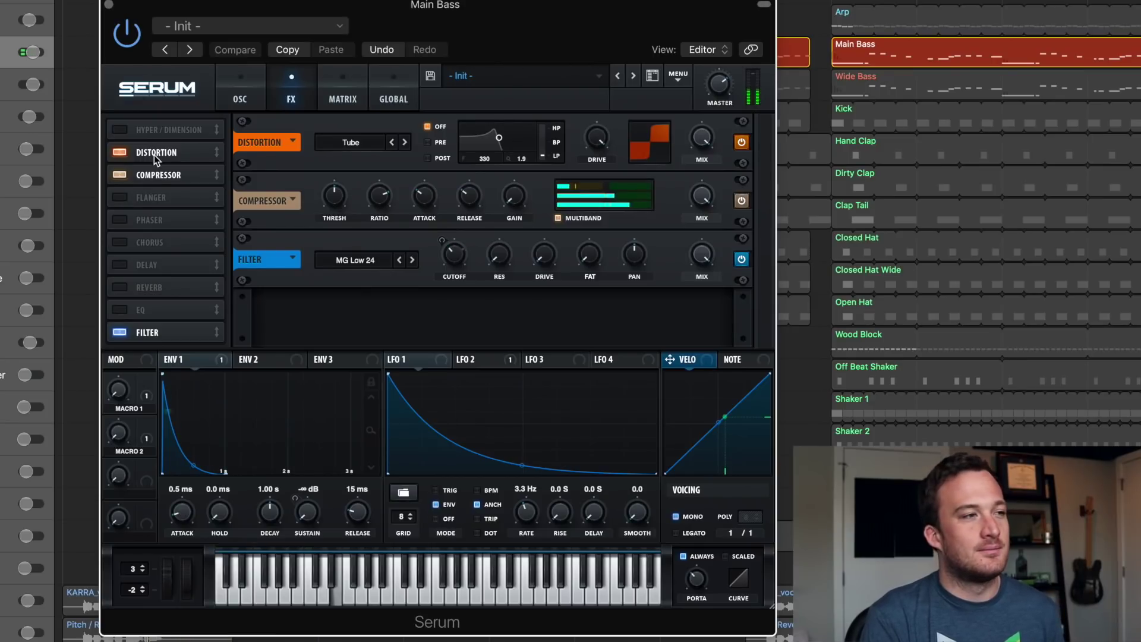
click(155, 158)
drag(155, 157, 167, 184)
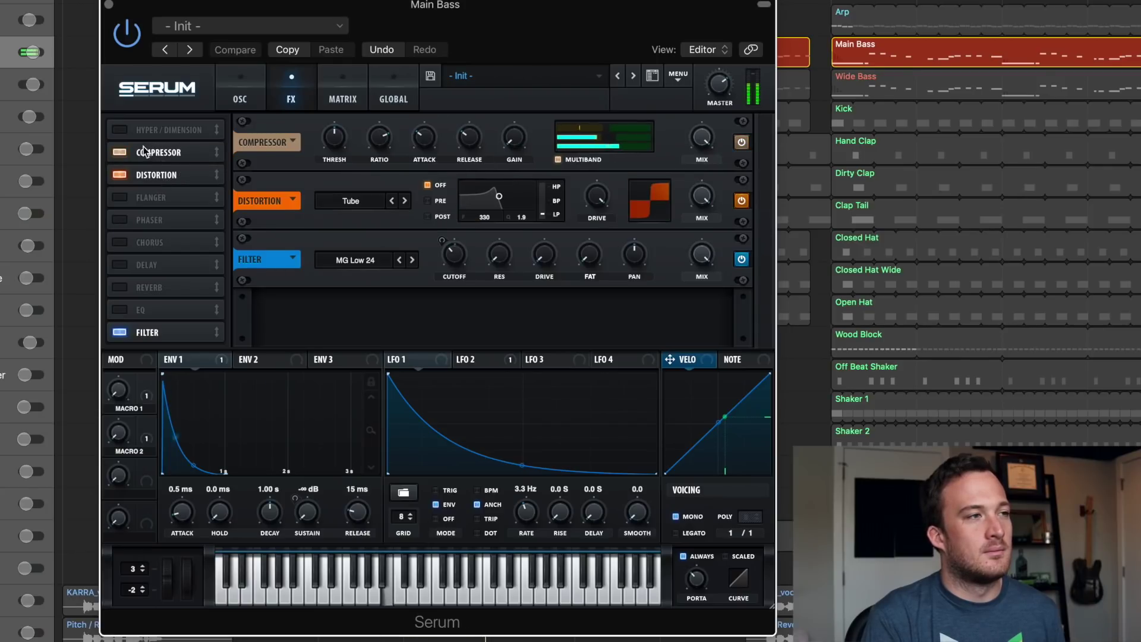